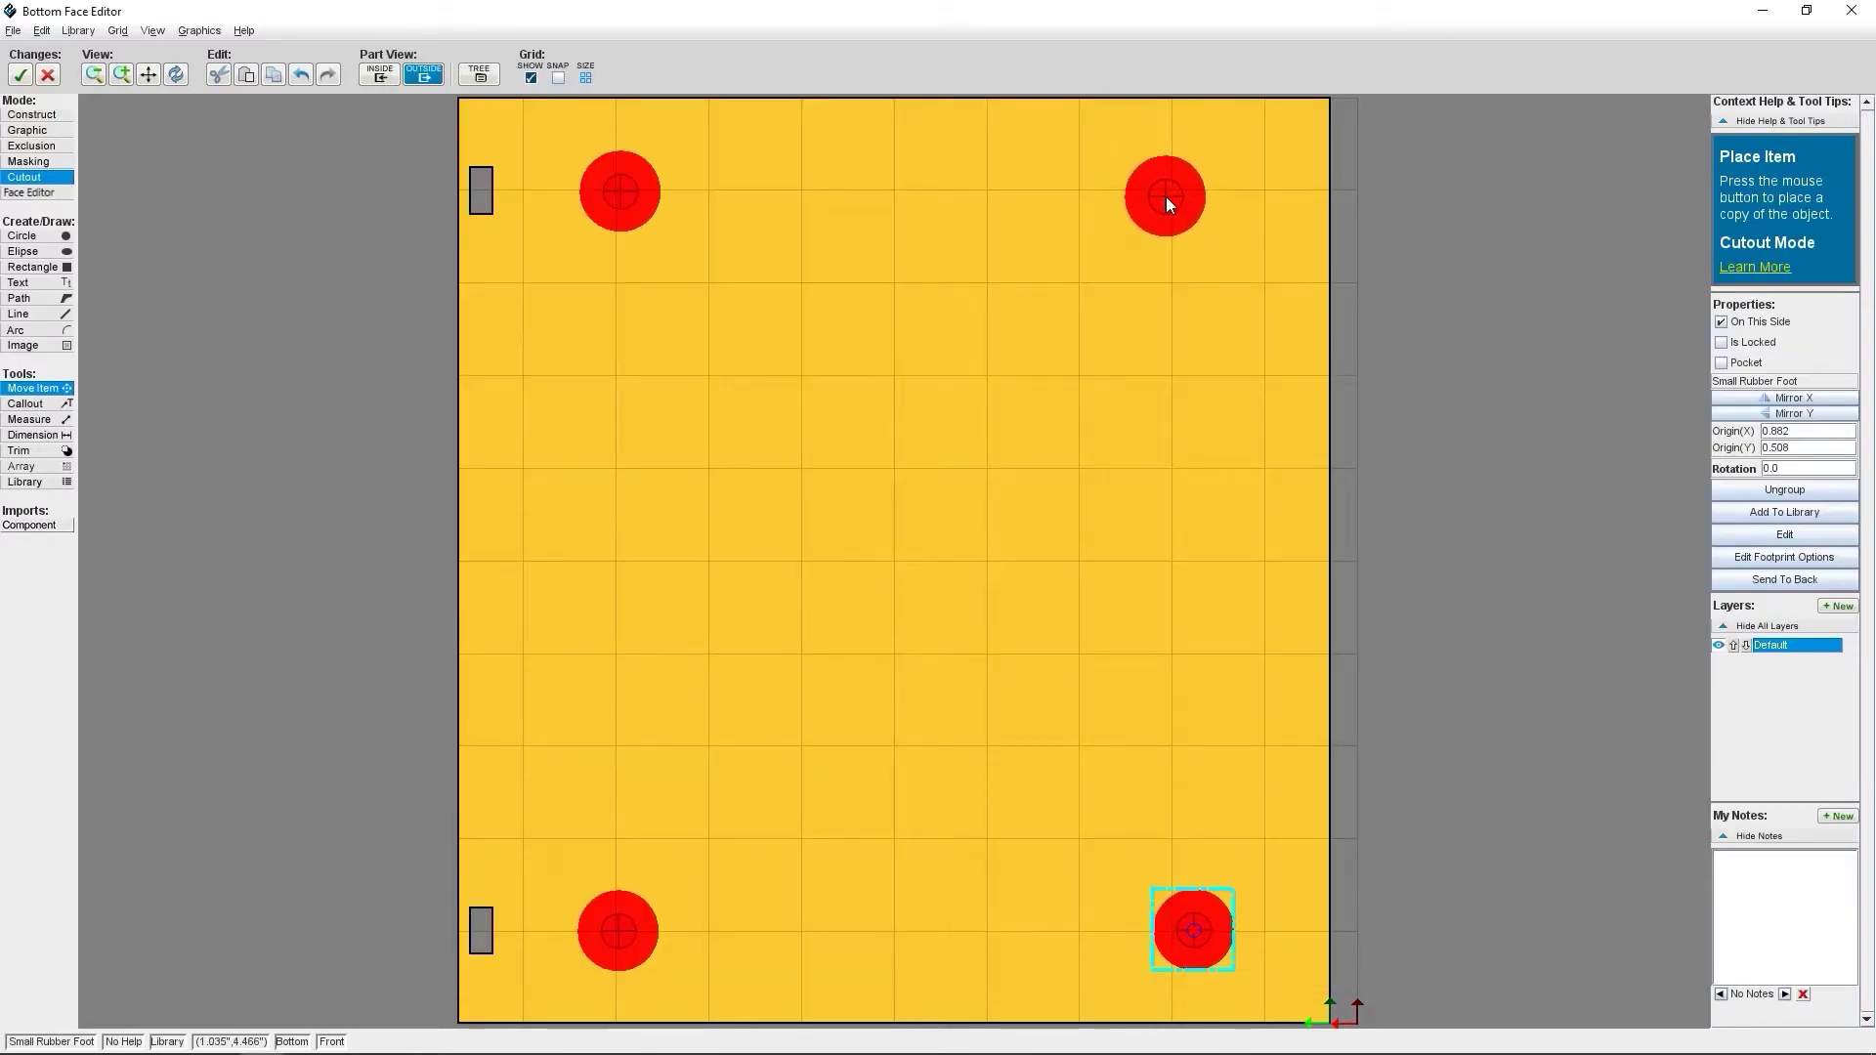
- Place a small rubber foot near the upper-right corner of the bottom face and view the enclosure's underside
left_click(1167, 200)
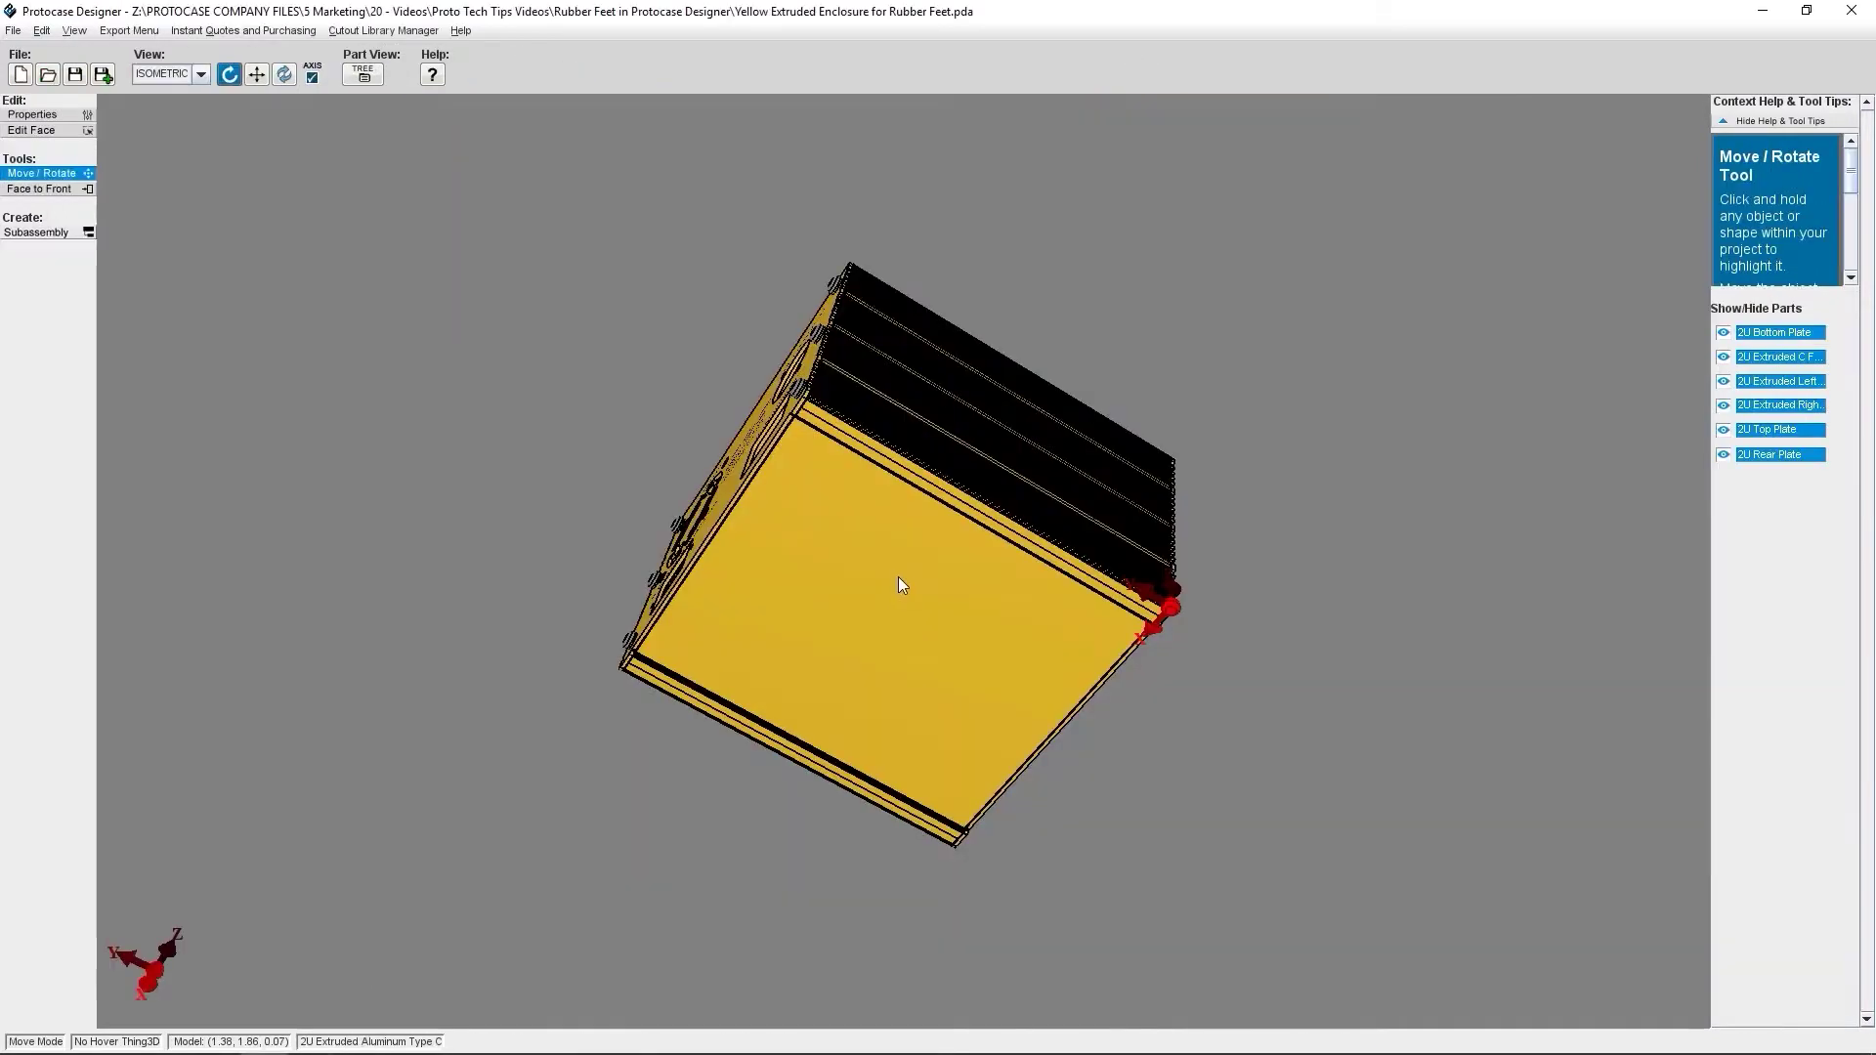
left_click_drag(901, 584, 1069, 682)
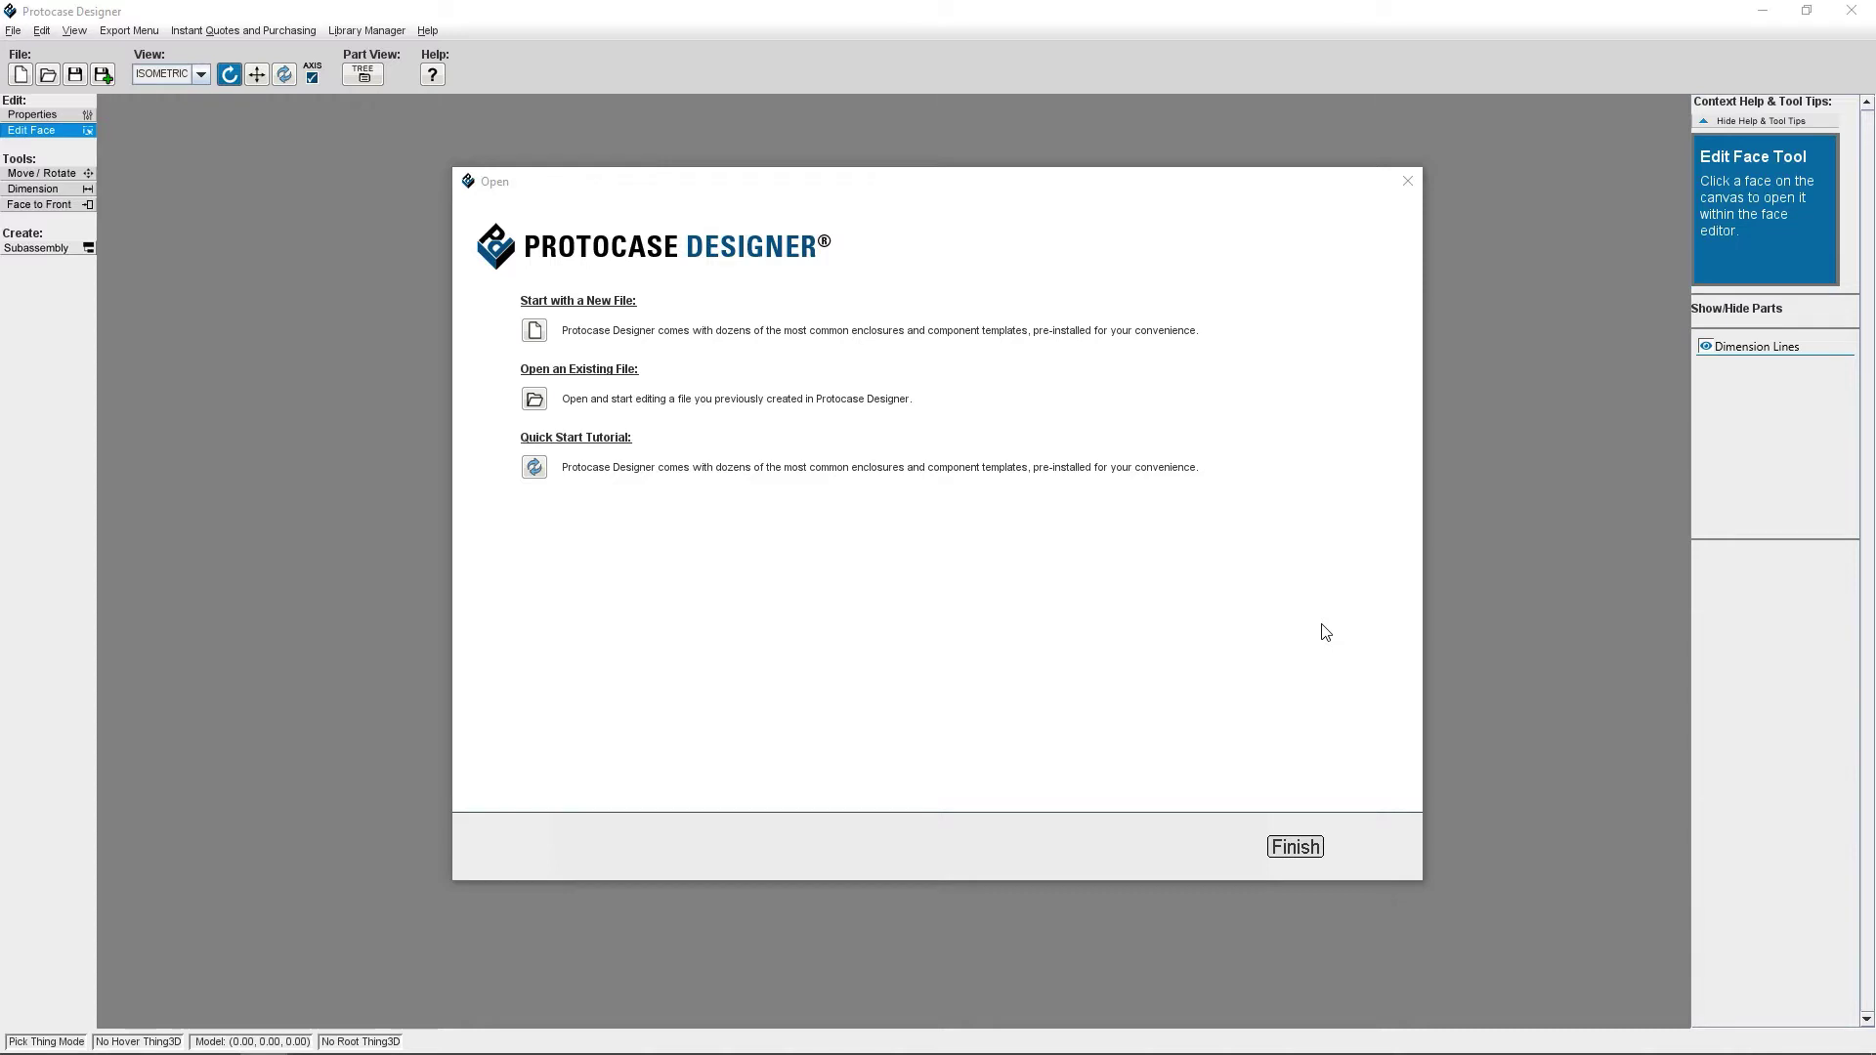
- Create a new assembly from the Rackmount template with drawer slides added
left_click(535, 331)
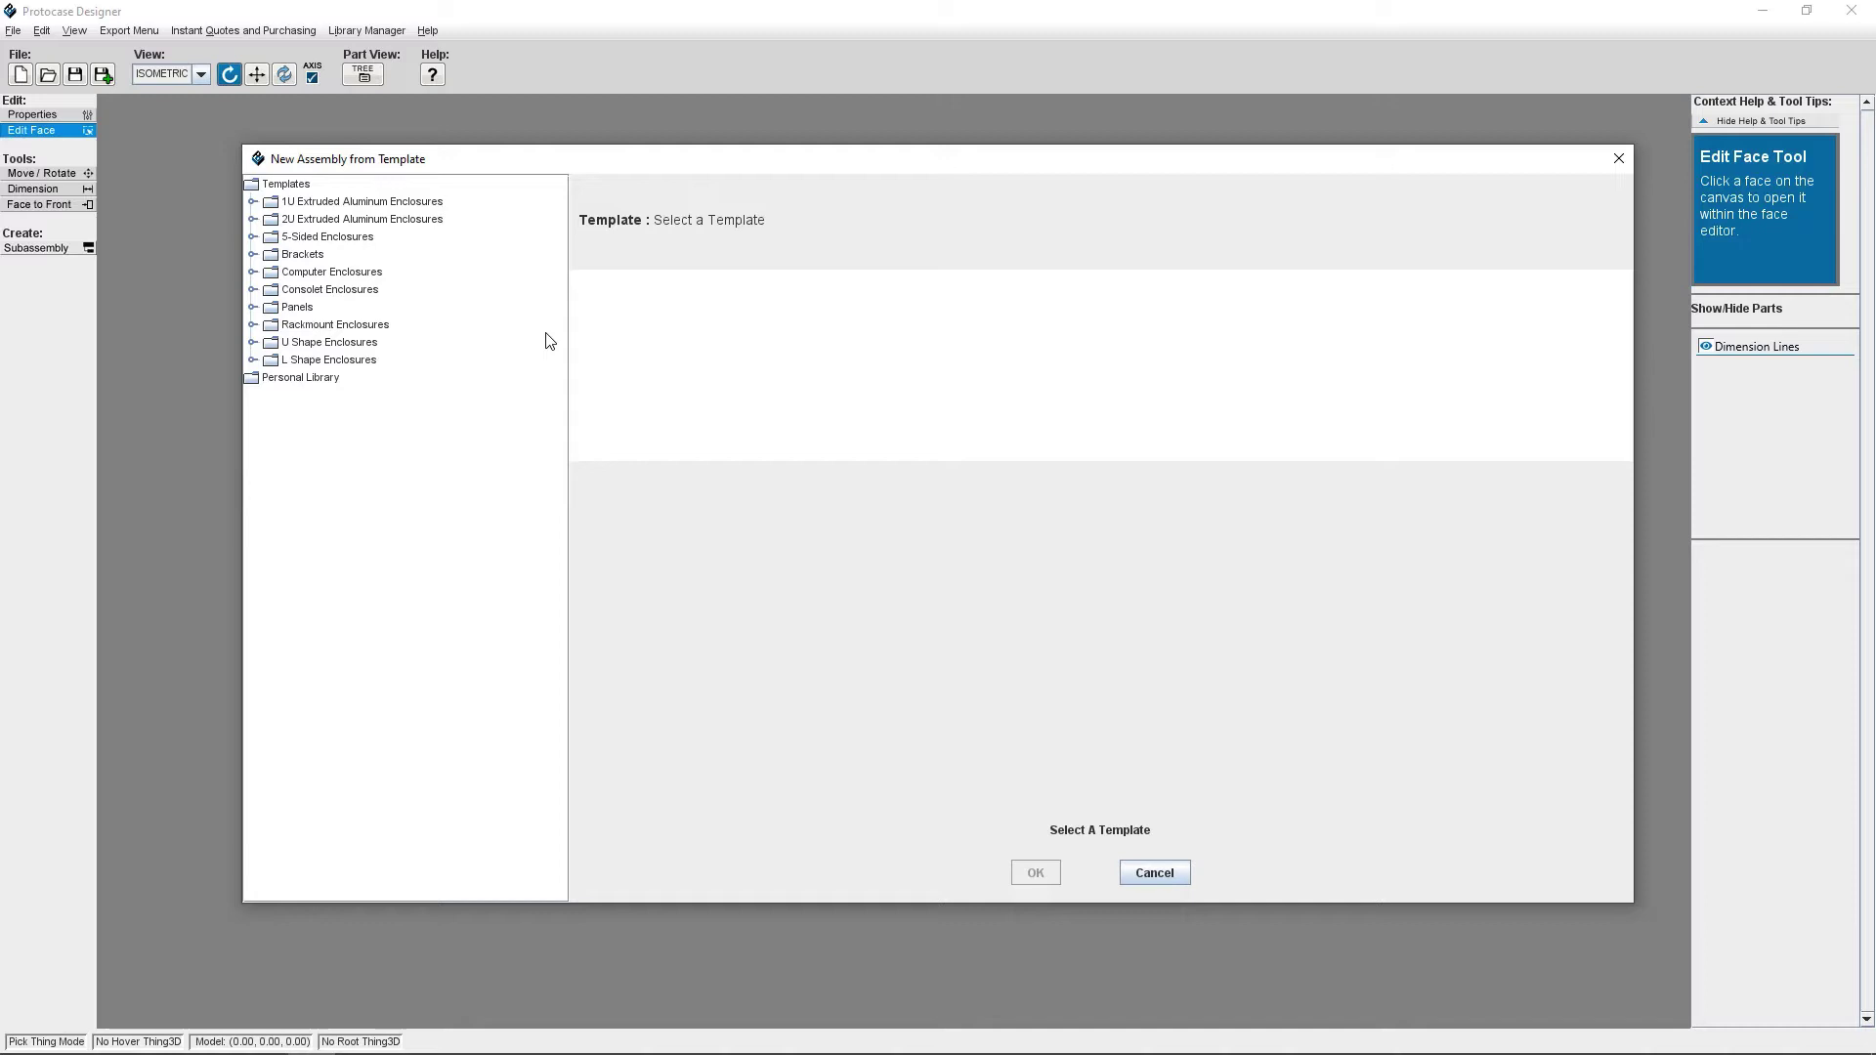
left_click(252, 325)
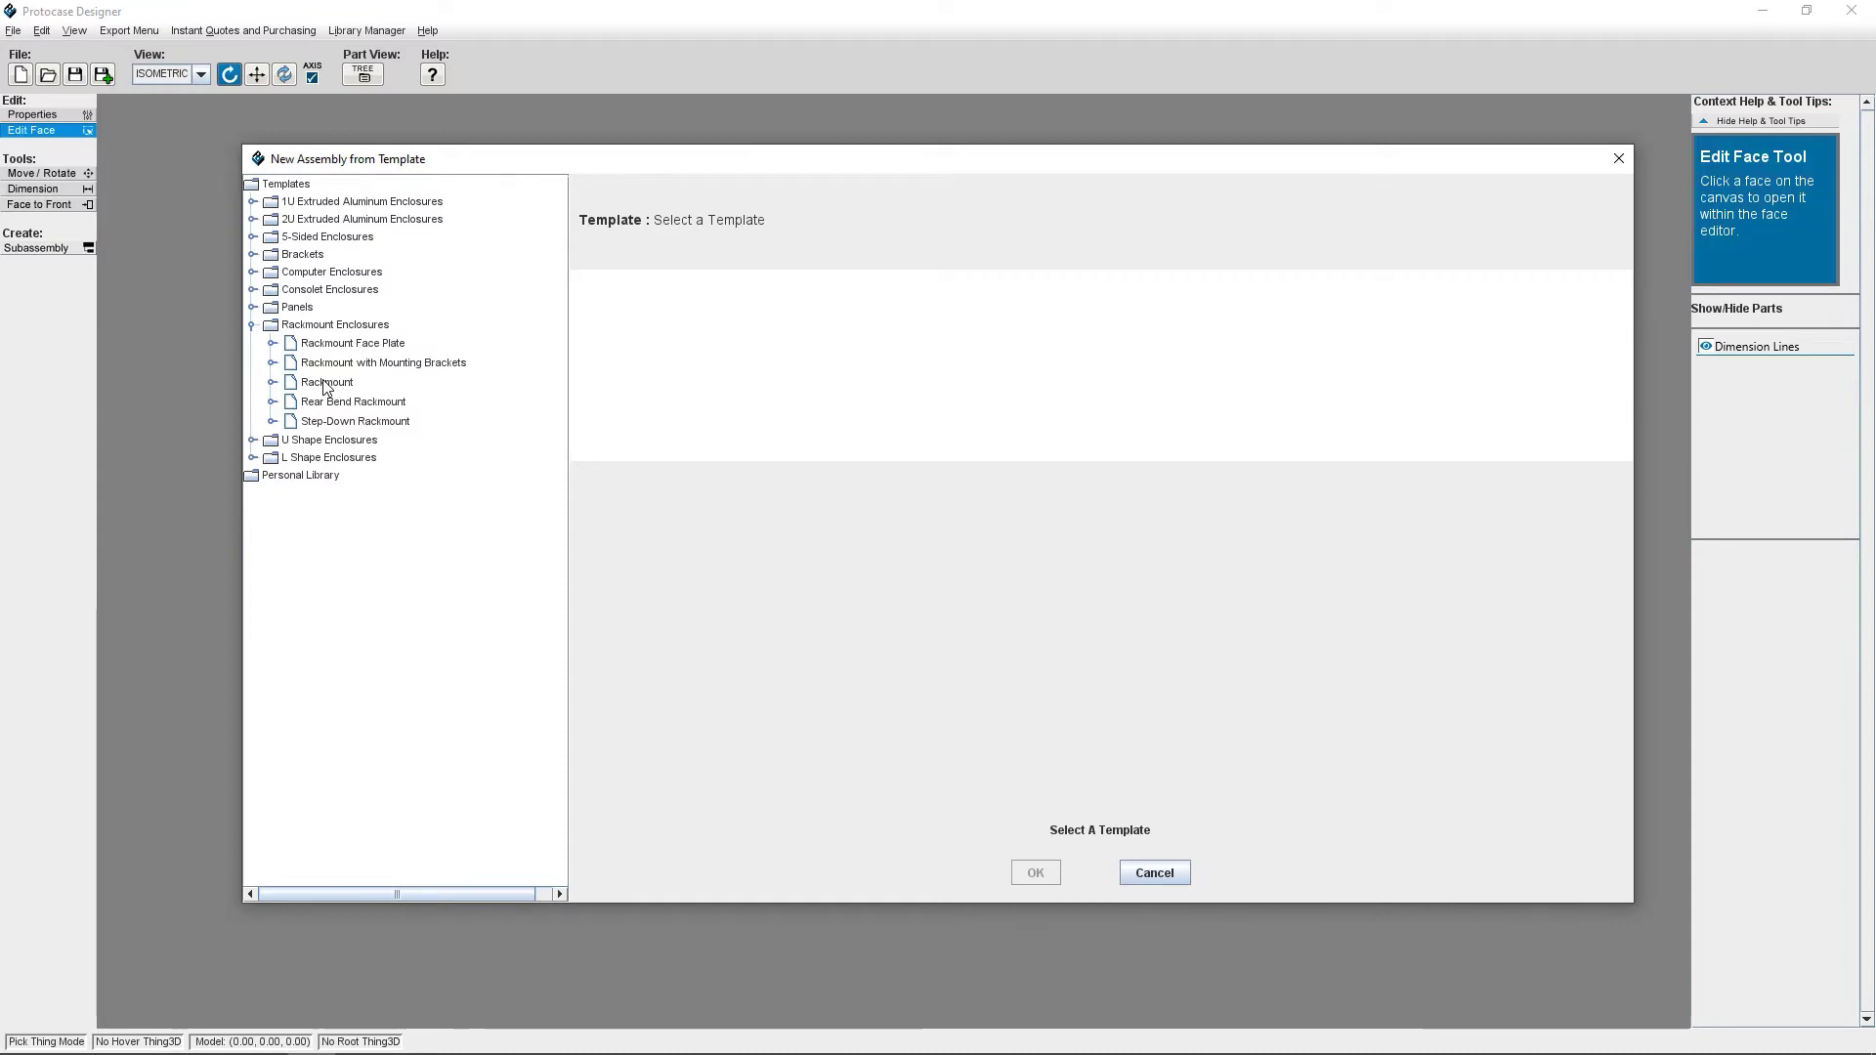
left_click(326, 383)
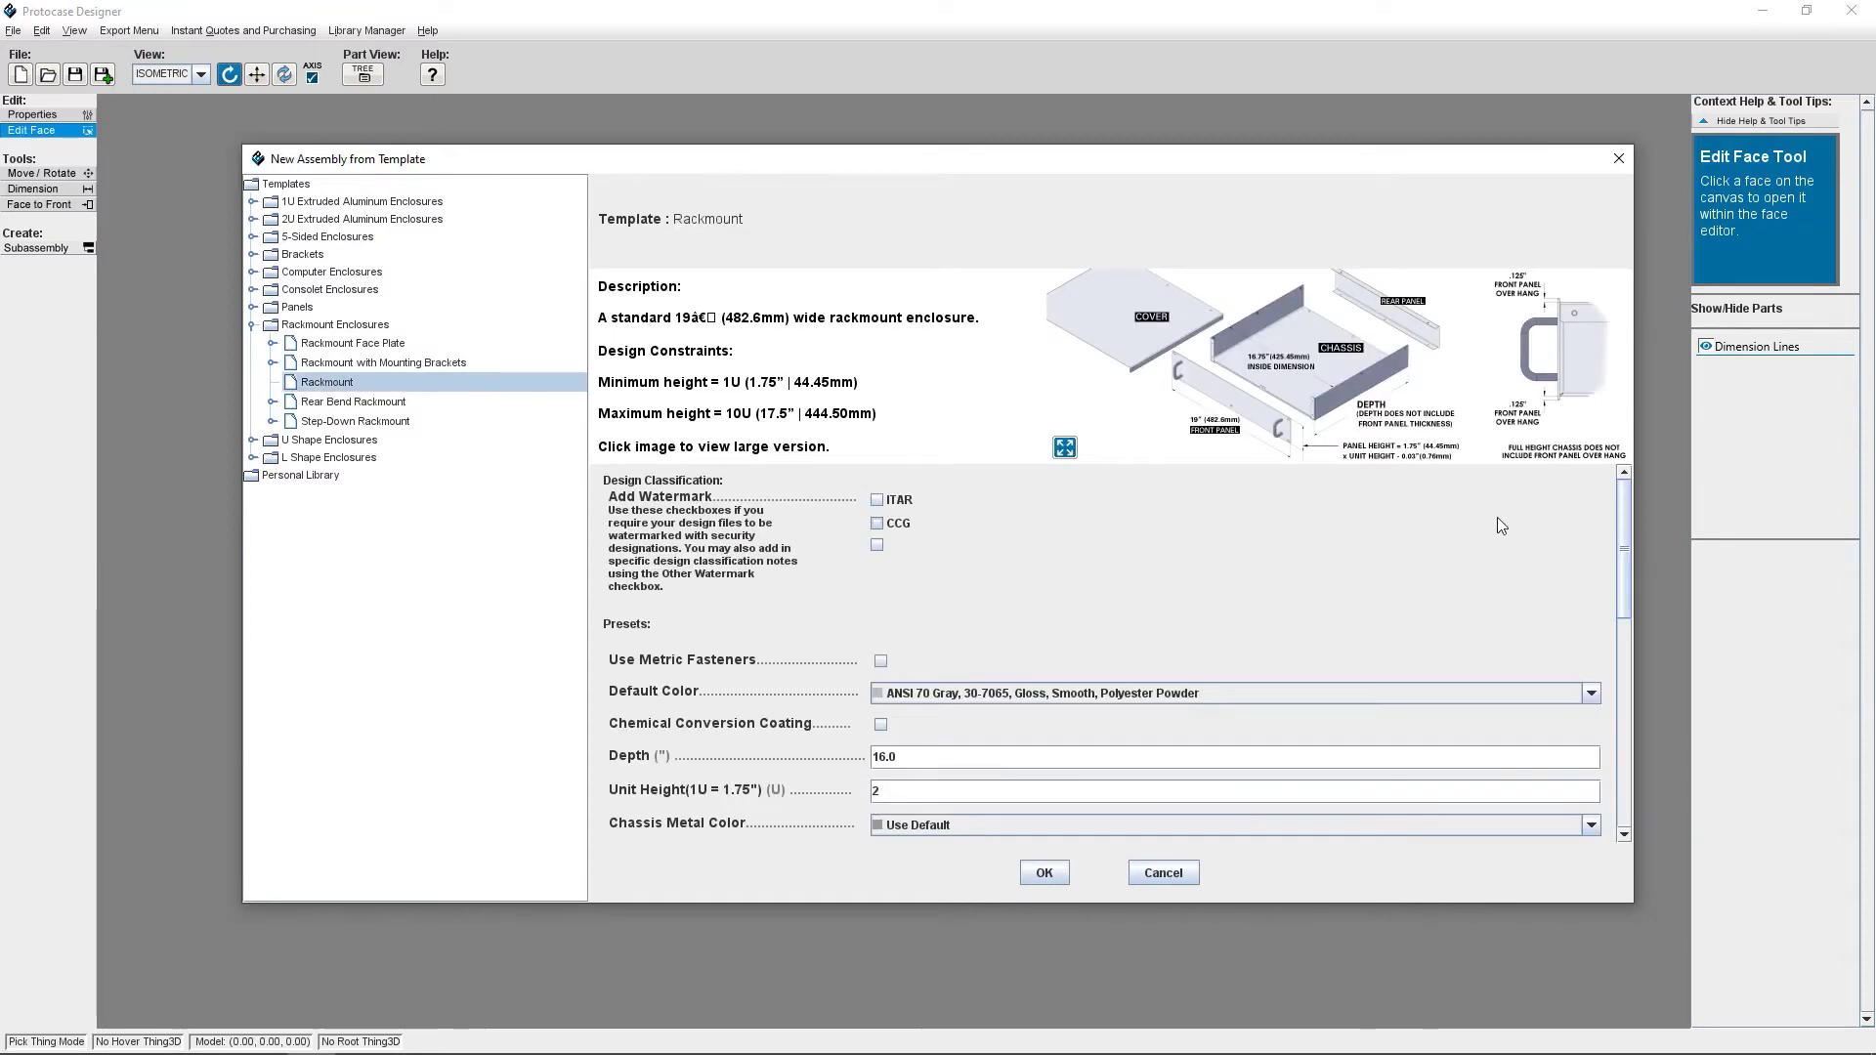
left_click_drag(1627, 512, 1623, 604)
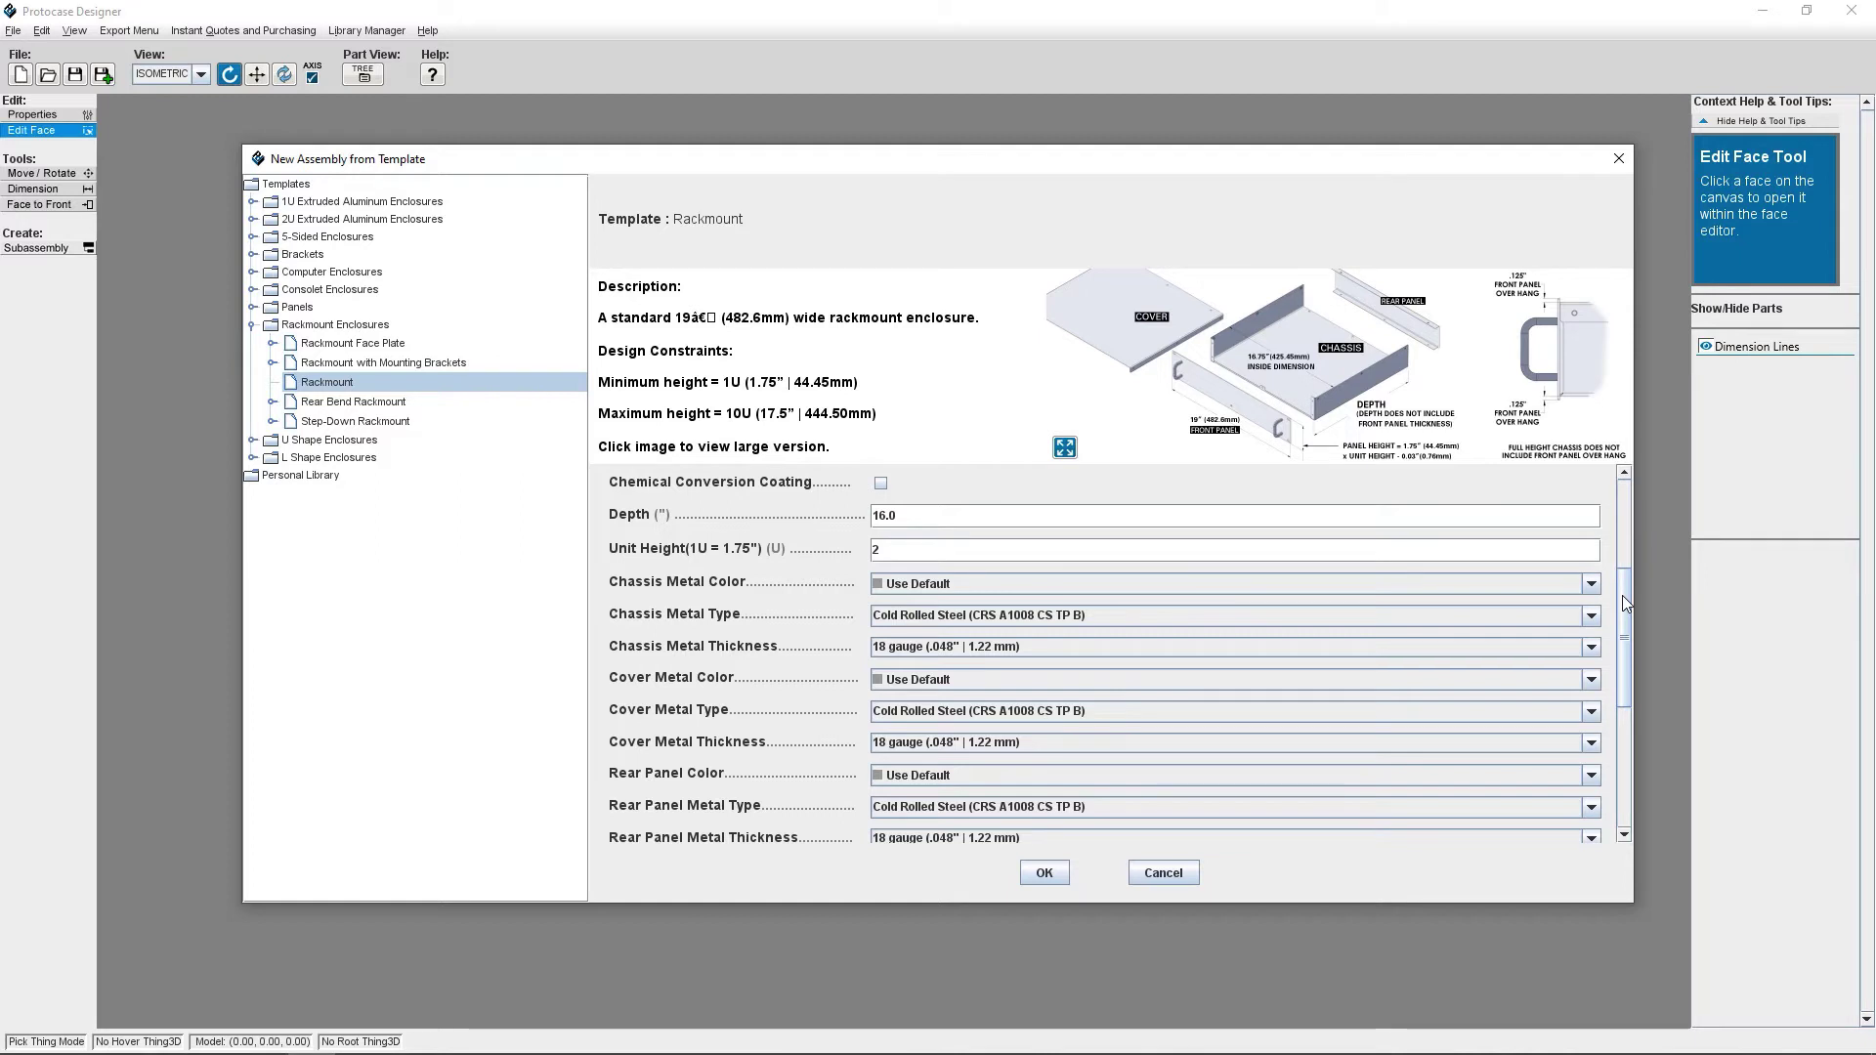
left_click_drag(1623, 602, 1614, 698)
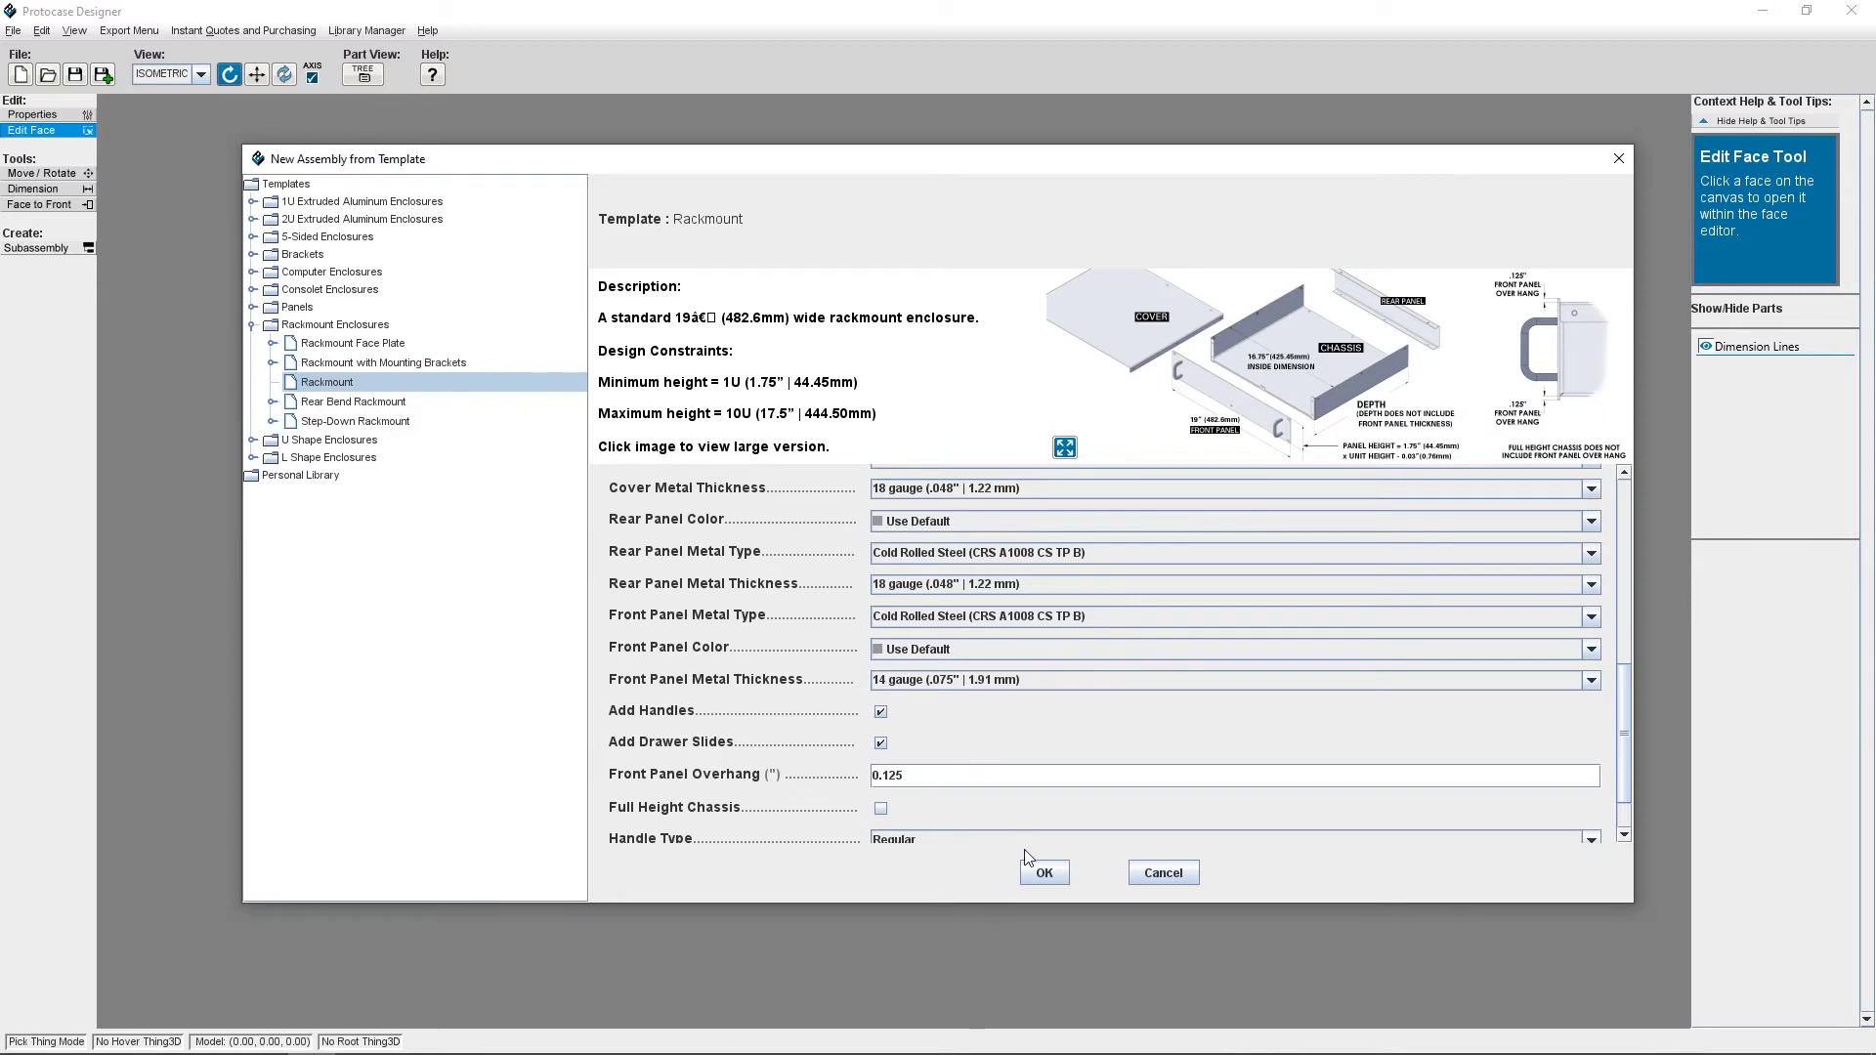
left_click(1045, 873)
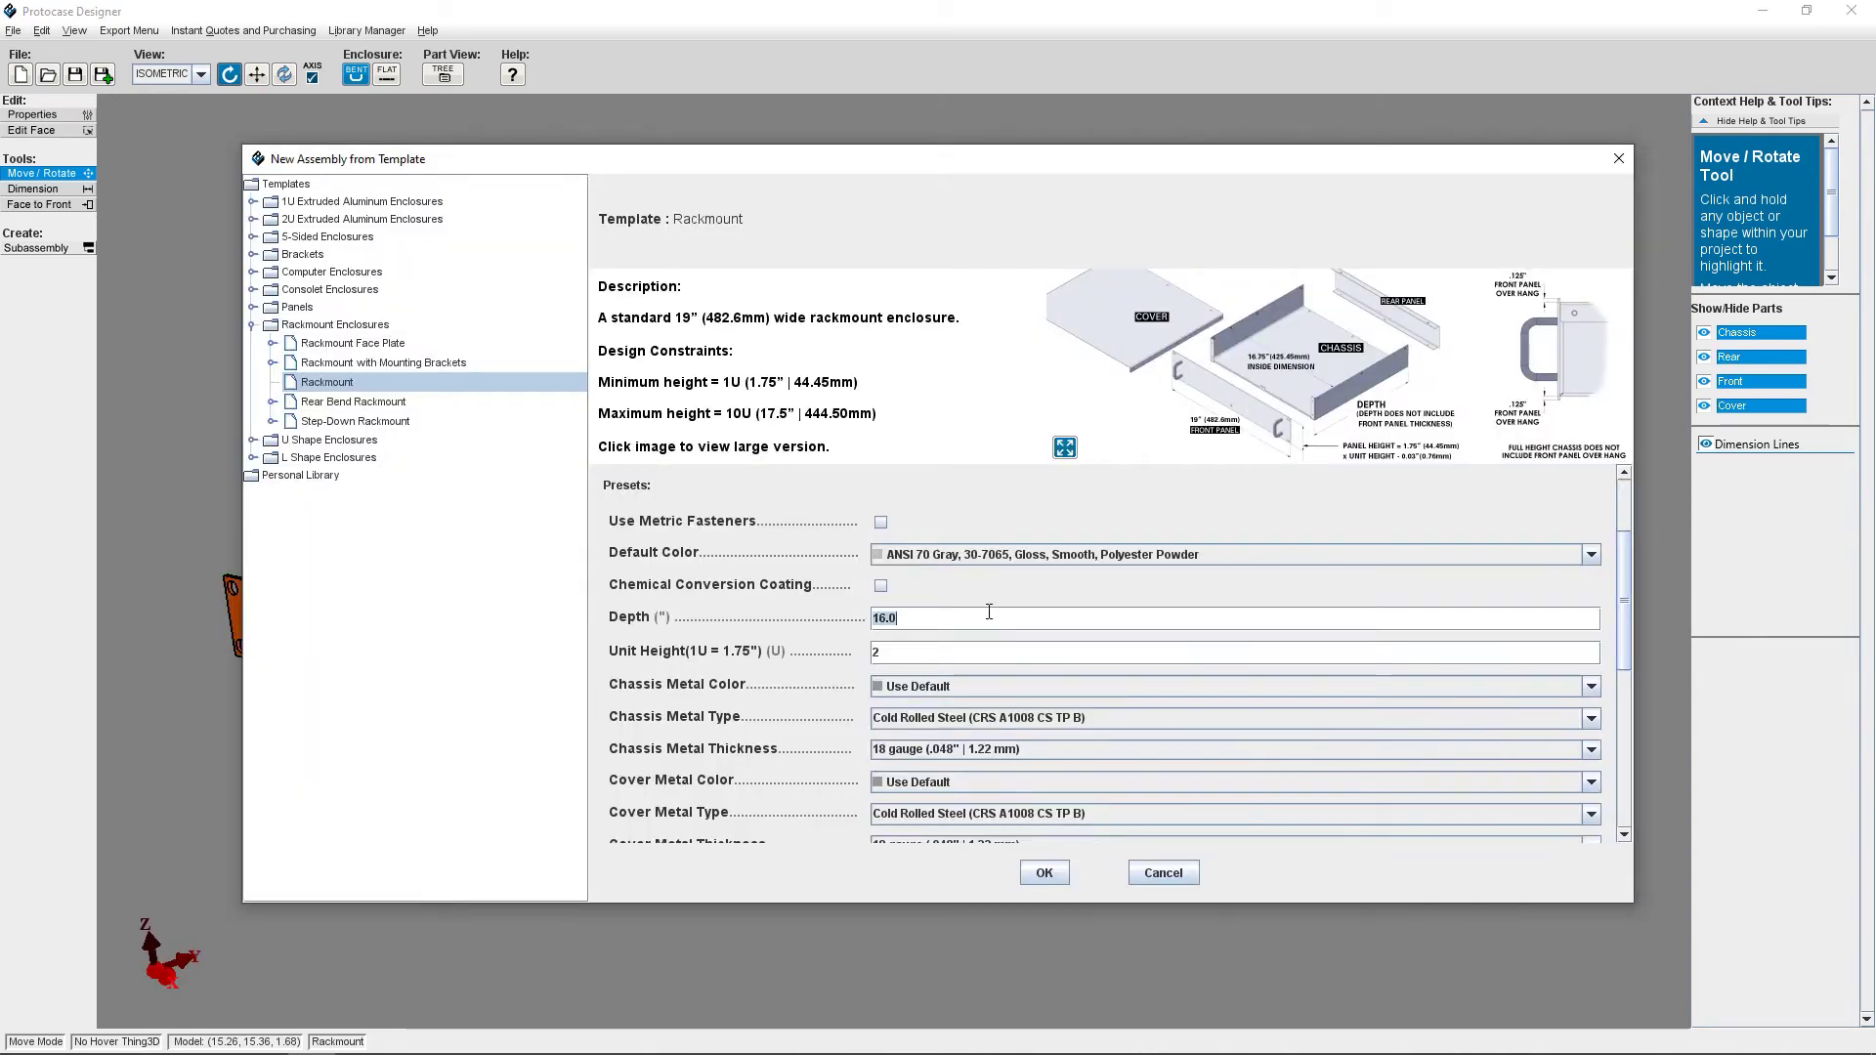
- Set the Rackmount template's depth to 14.0 inches and check the handle and chassis options
type("14.0")
scroll(1254, 641, "down", 1)
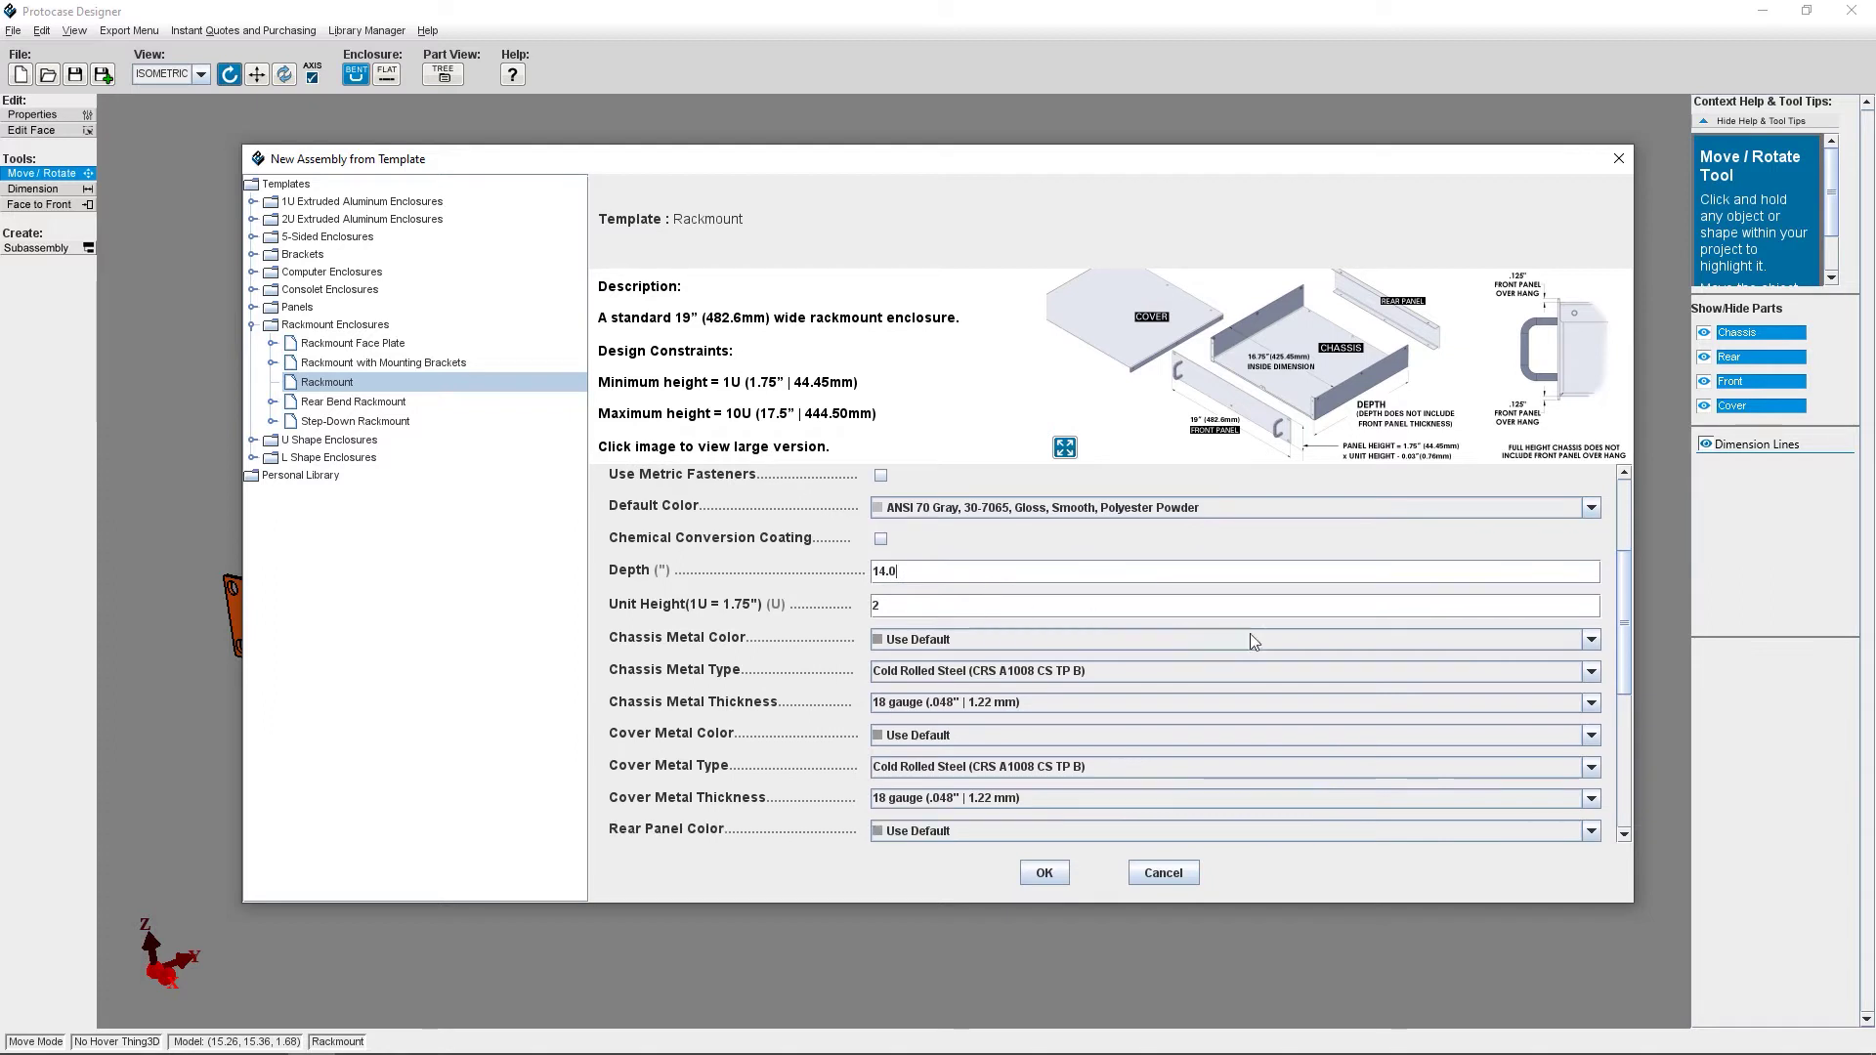
left_click_drag(1629, 602, 1626, 717)
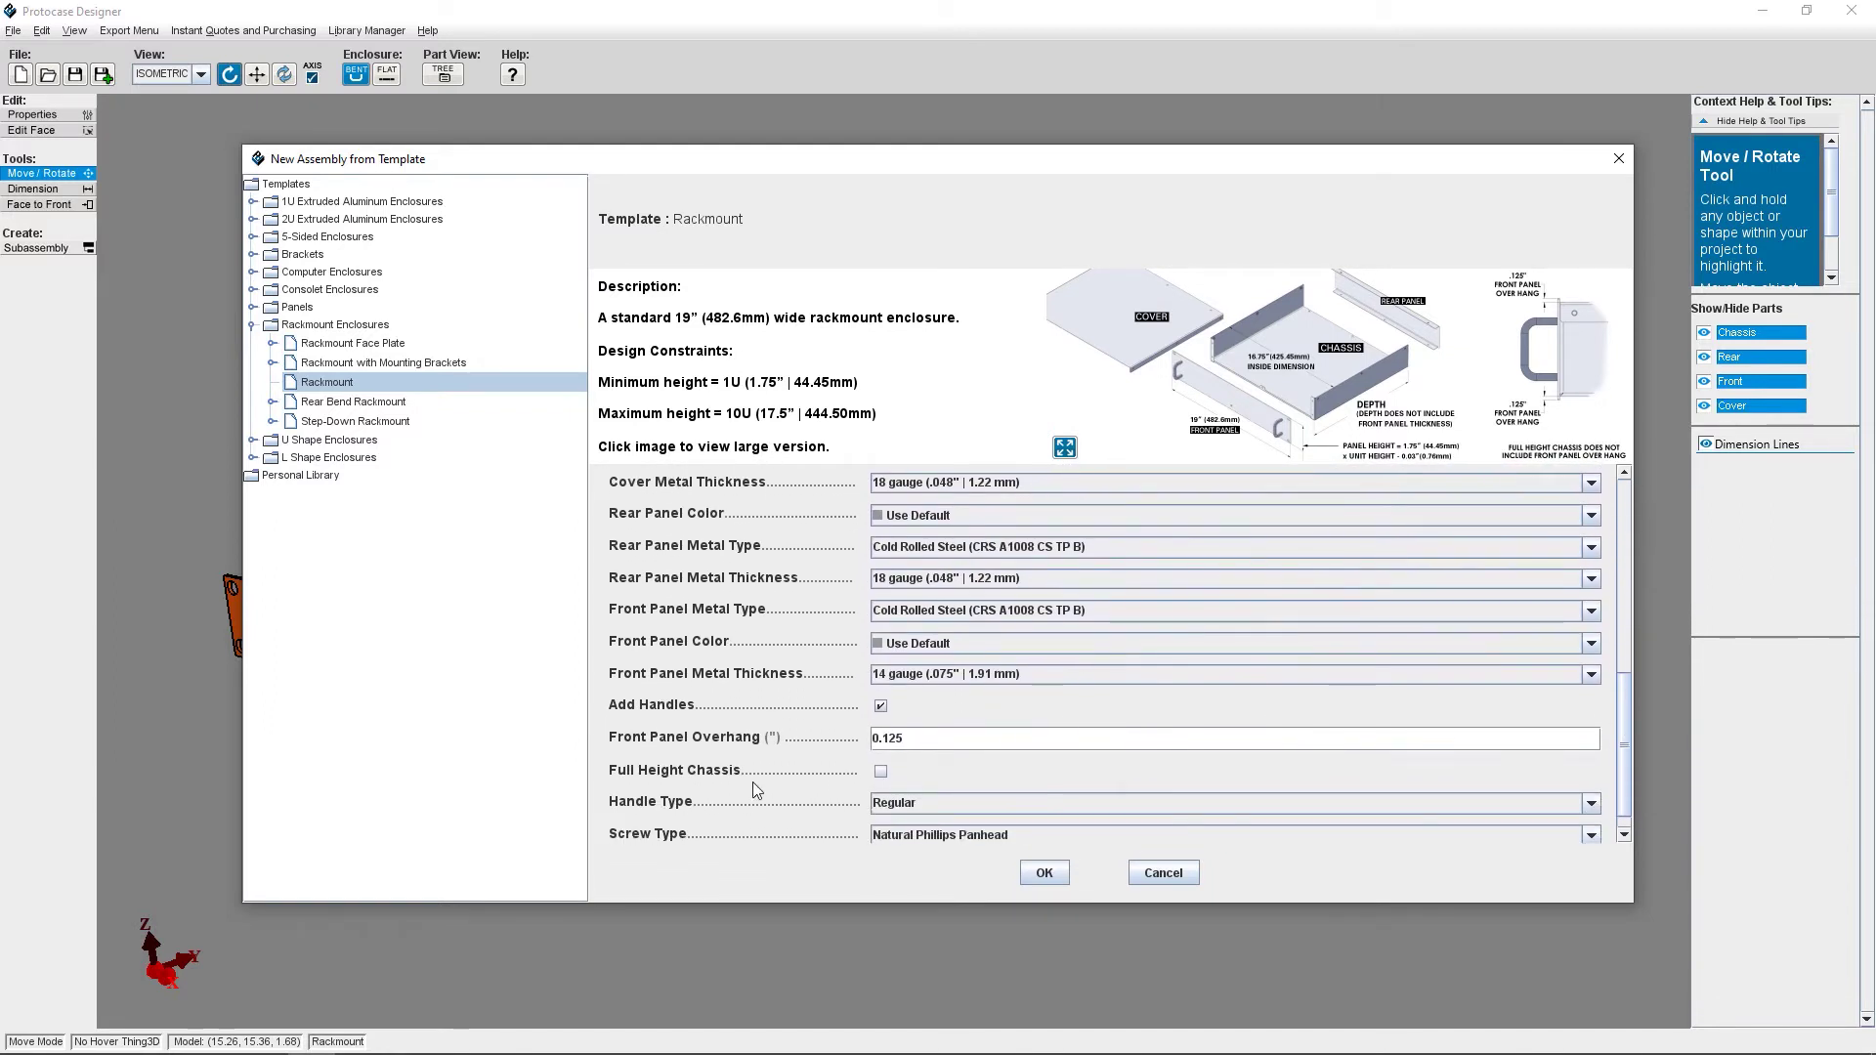
- Set the Rackmount template's depth to 16.0 inches and add drawer slides
left_click_drag(1625, 724, 1555, 594)
key("BackSpace")
key("BackSpace")
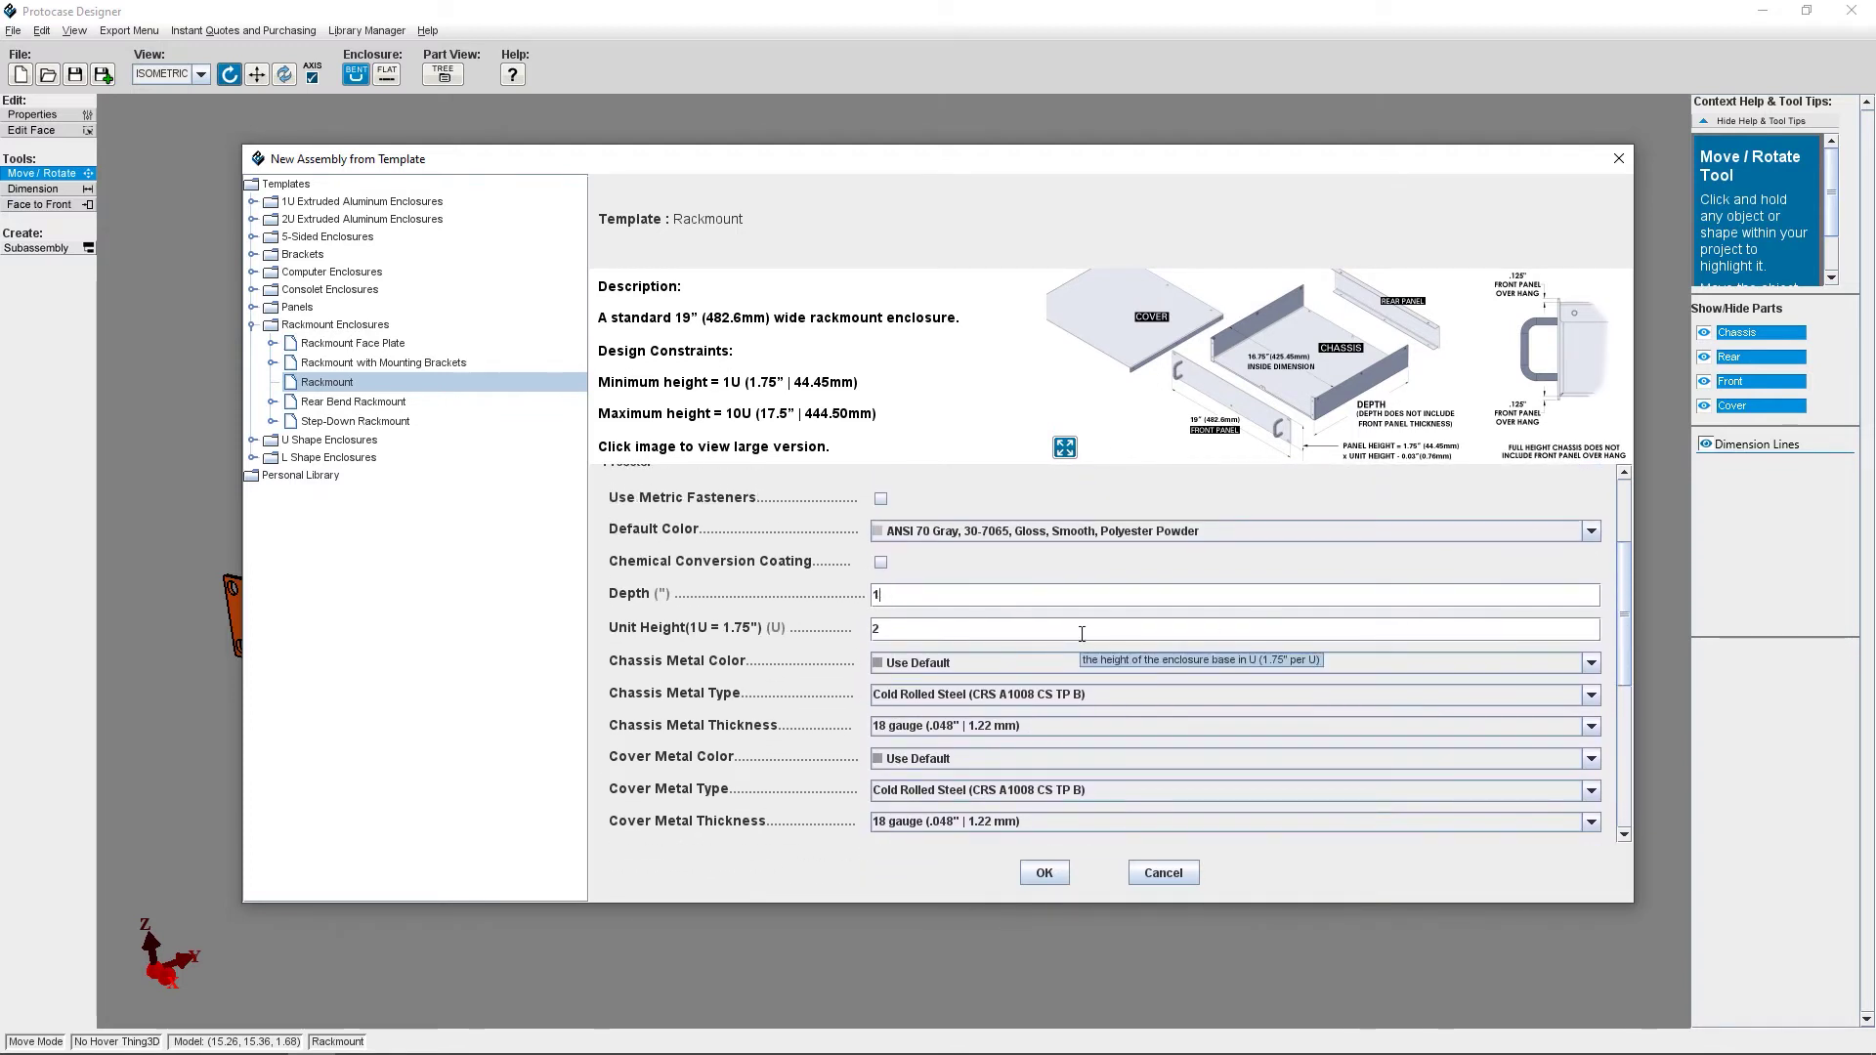
type("6.0")
left_click_drag(1616, 579, 1625, 708)
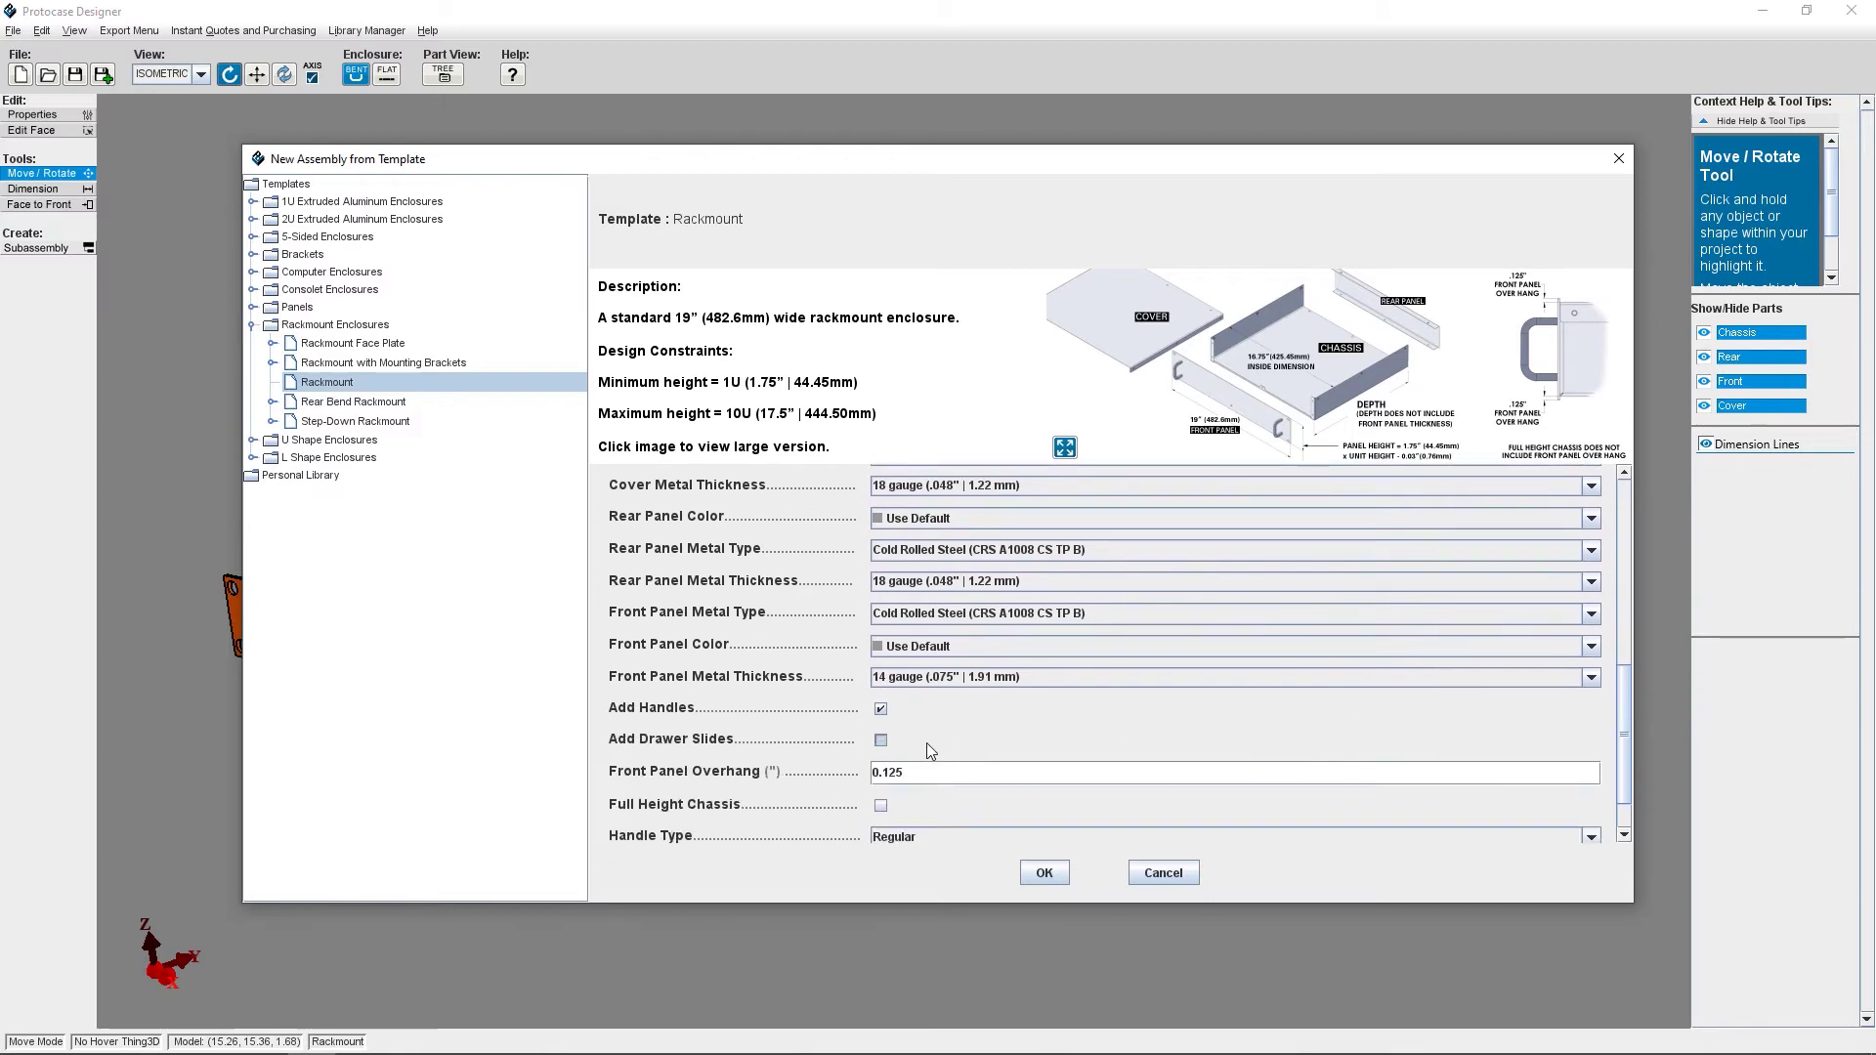
key("Return")
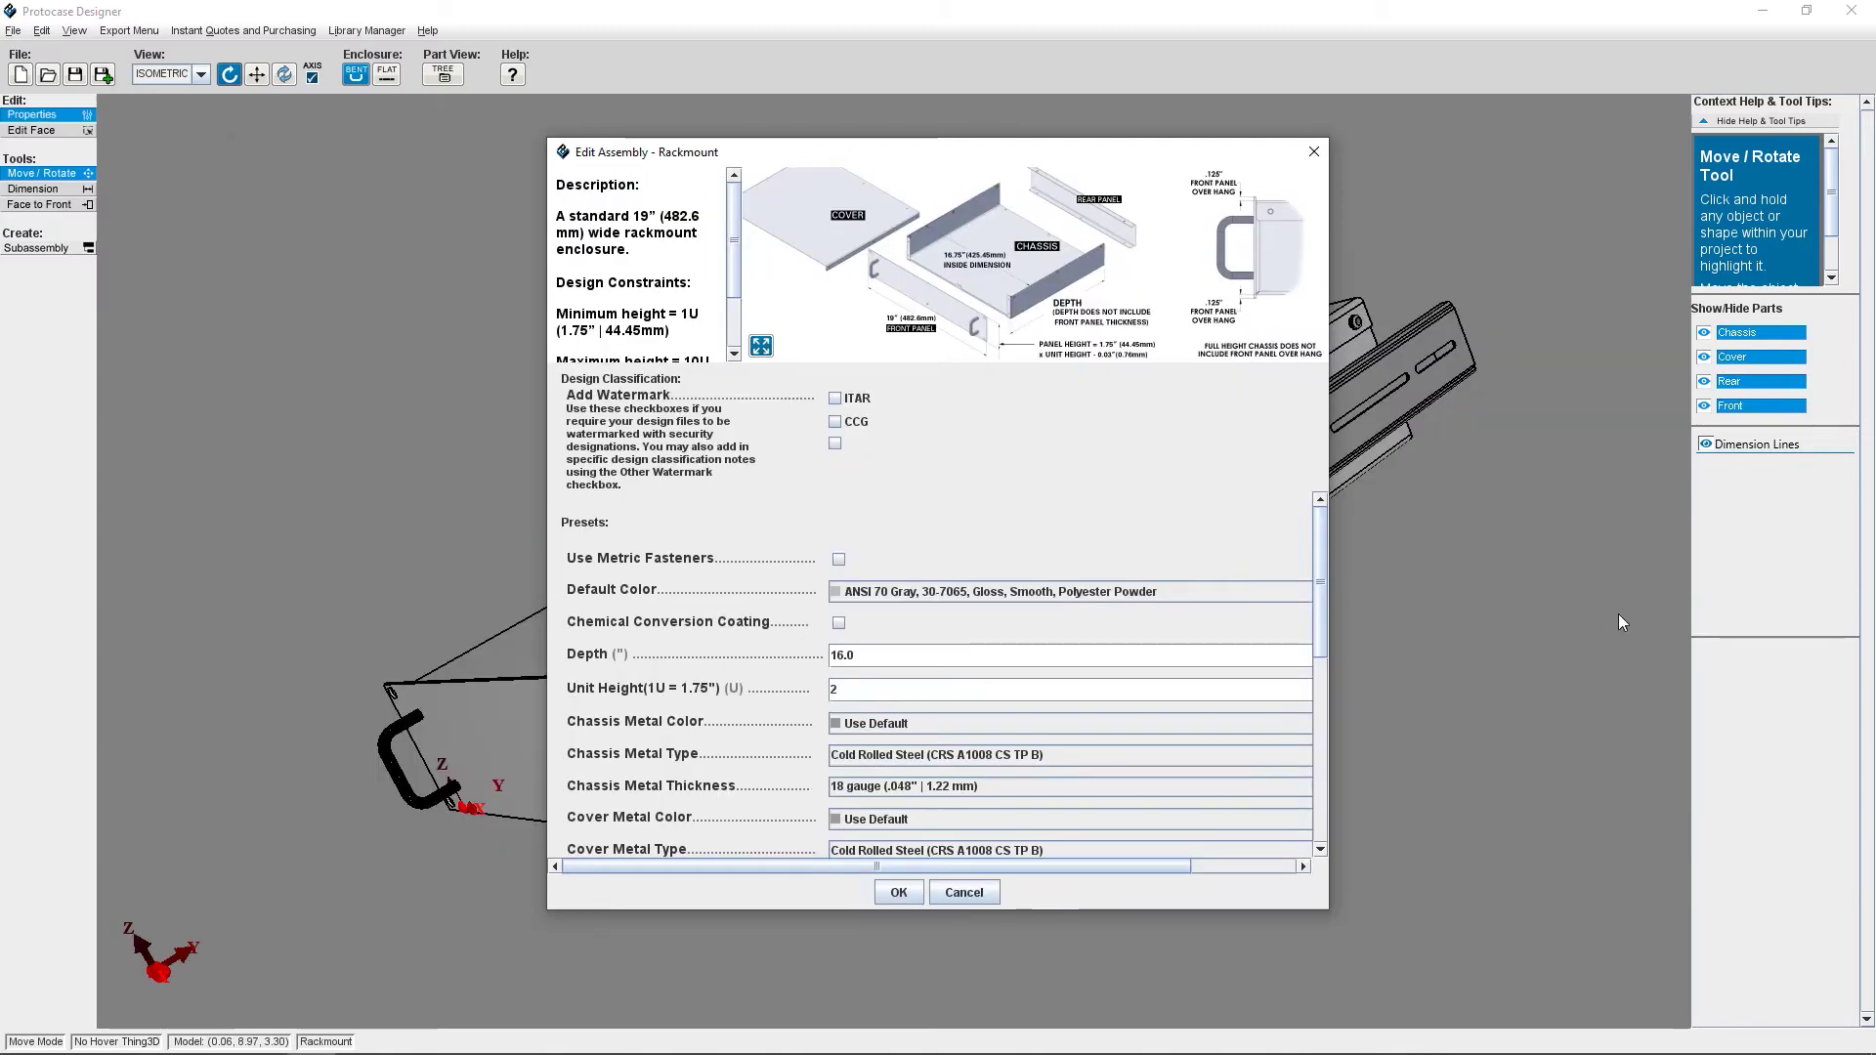
- Set the rackmount's default color to Safety Orange, its unit height to 1 and its depth to 20 inches
left_click(948, 593)
left_click(876, 630)
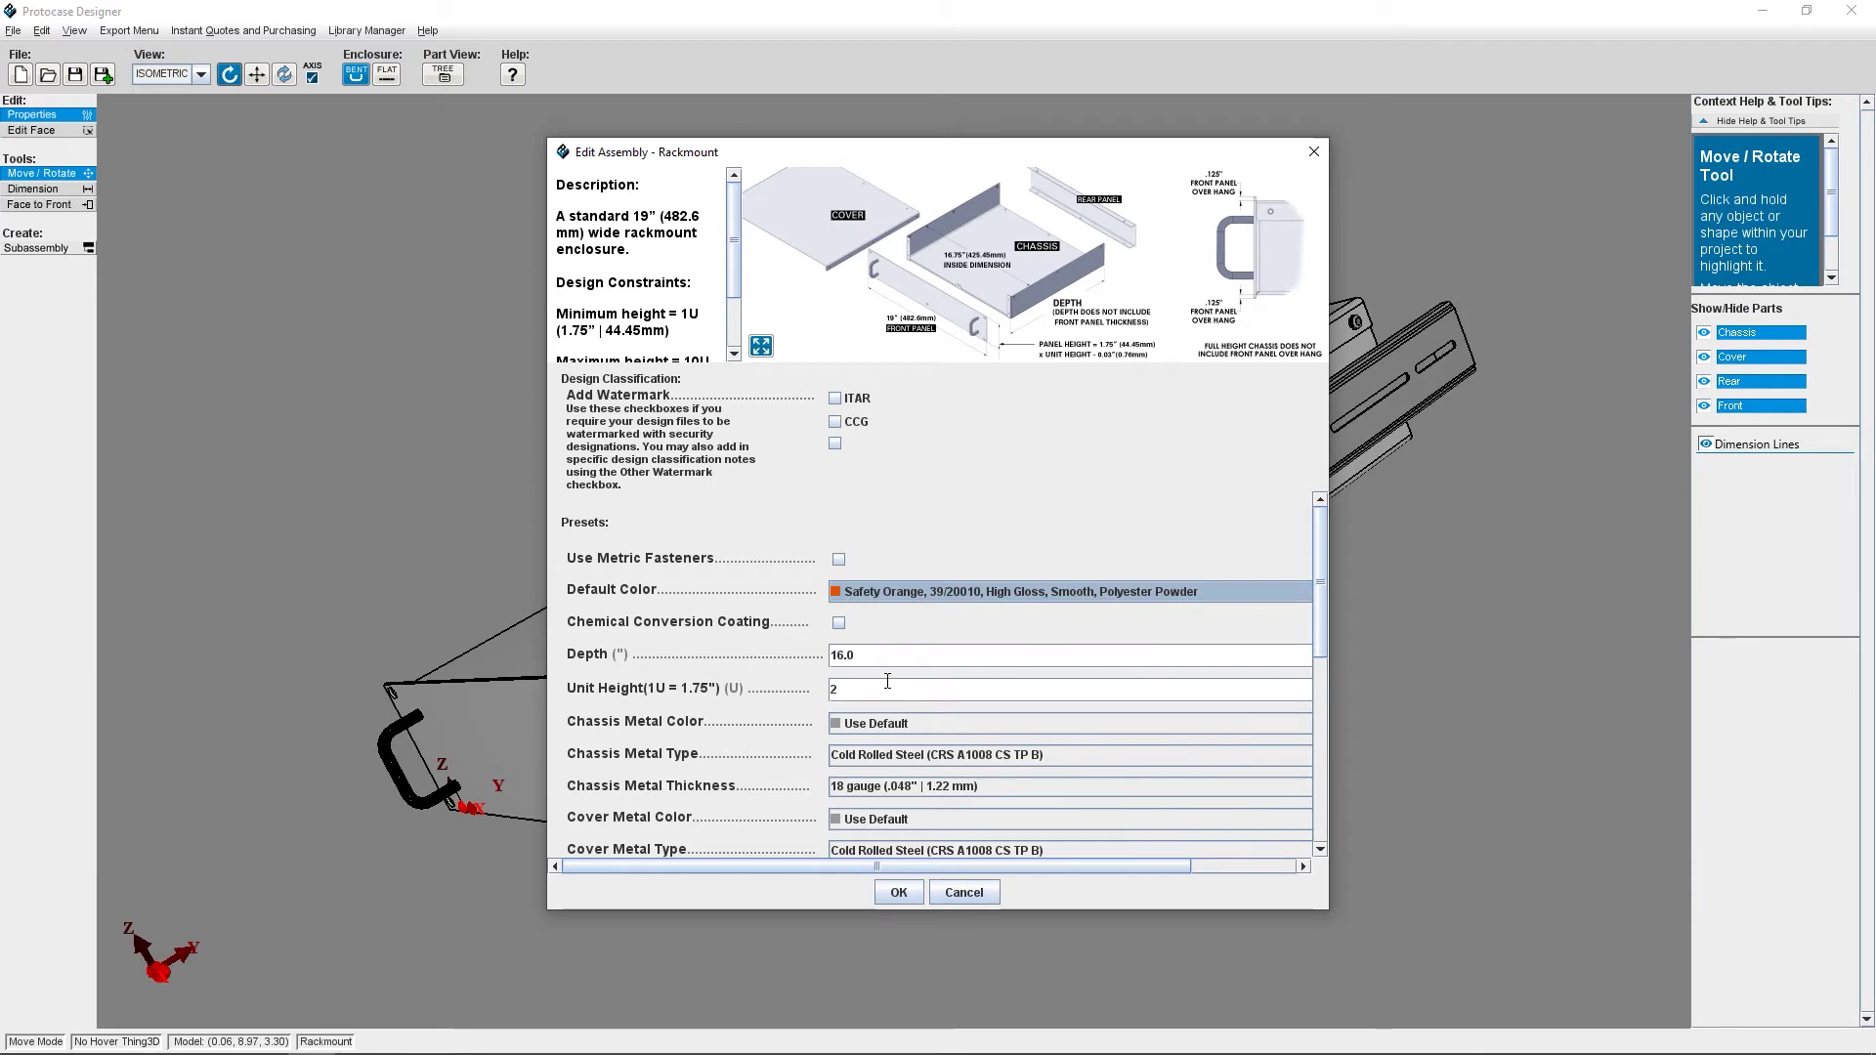
double_click(885, 687)
type("2")
double_click(883, 652)
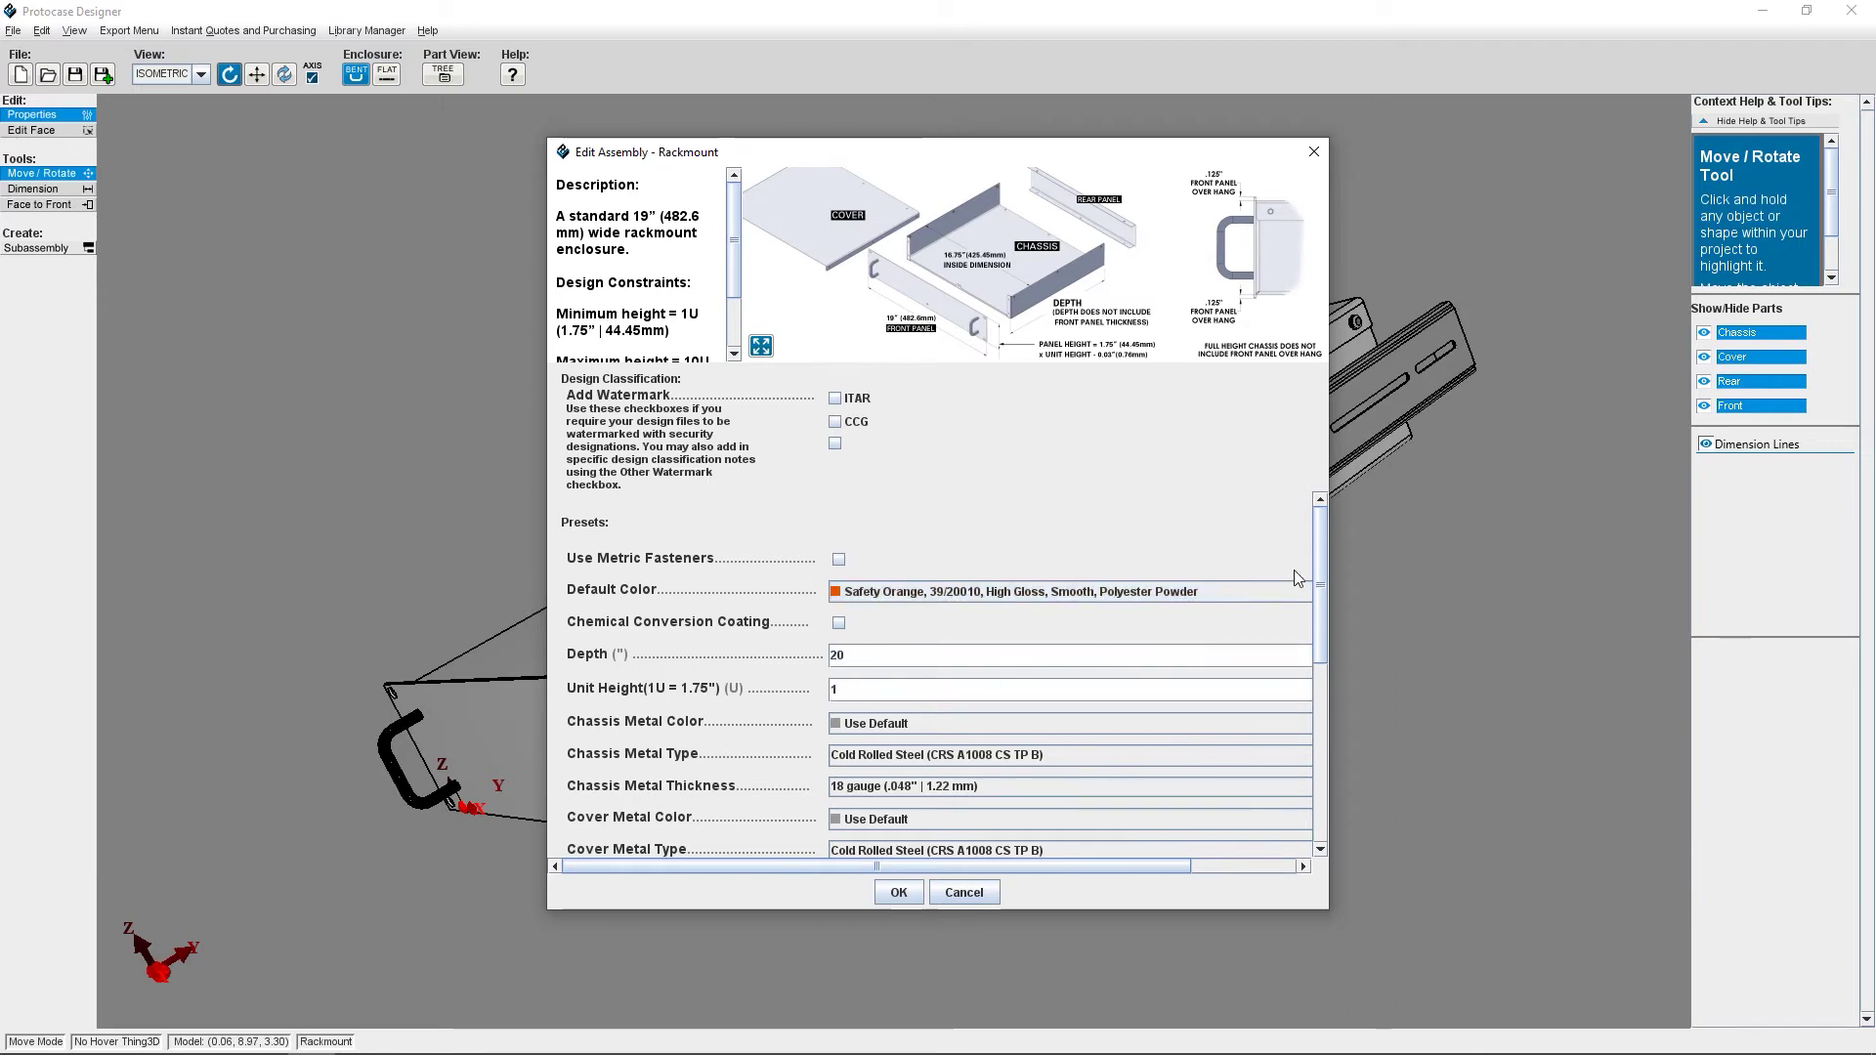
- Enable the full height chassis, apply the rackmount's changed properties and view the enclosure from other angles
left_click_drag(1318, 558, 1238, 764)
left_click(839, 759)
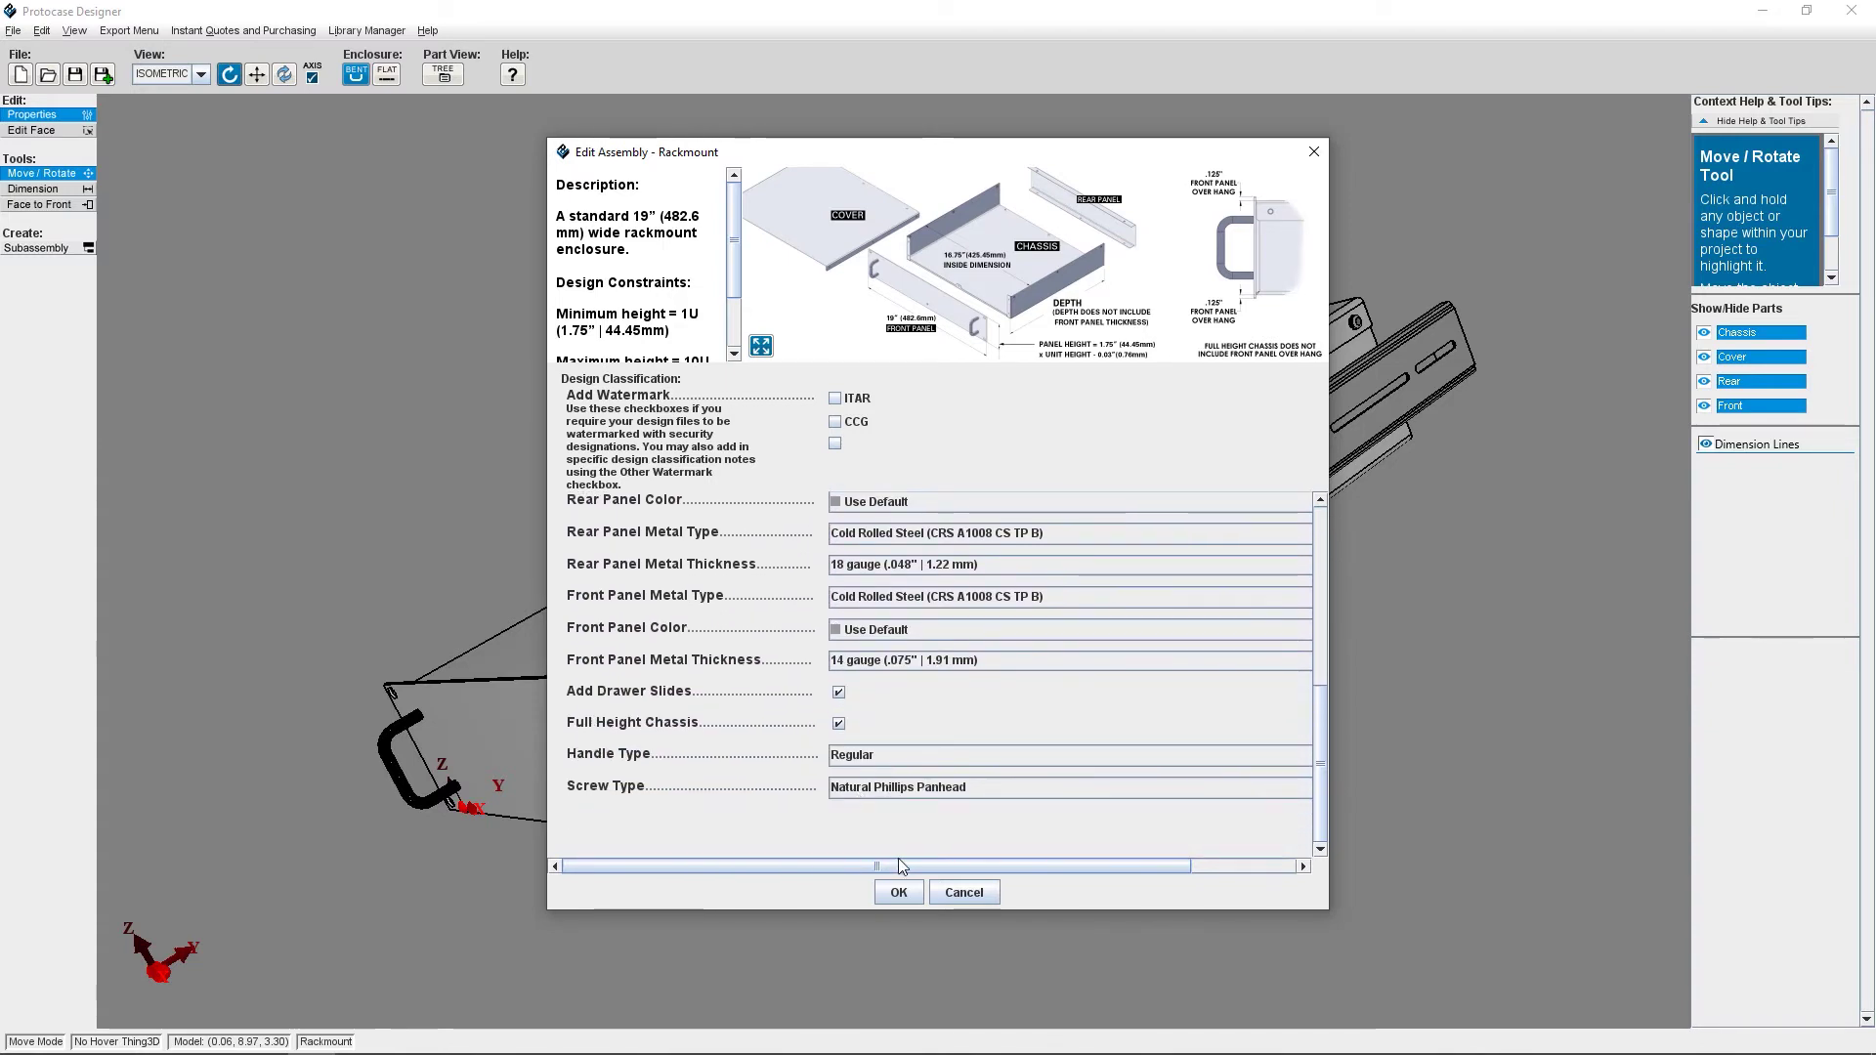
left_click(899, 890)
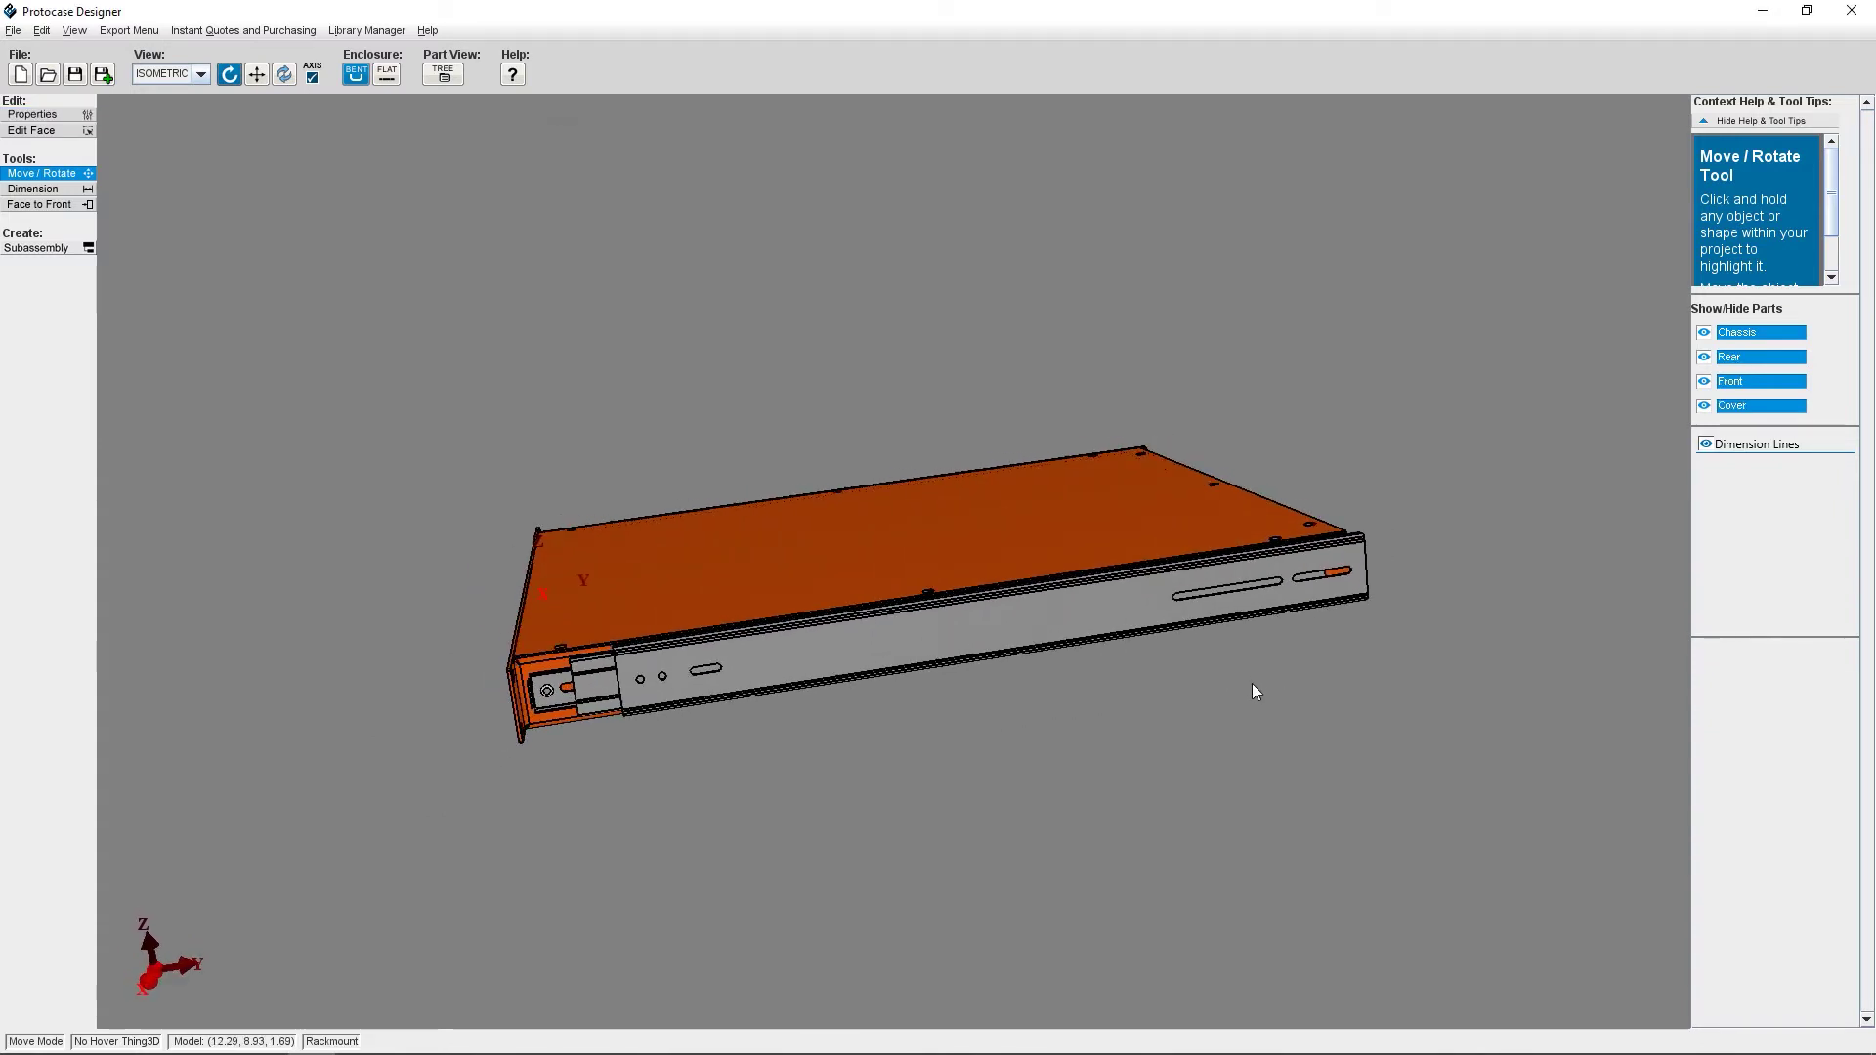
left_click_drag(1252, 683, 1292, 637)
left_click_drag(867, 506, 679, 388)
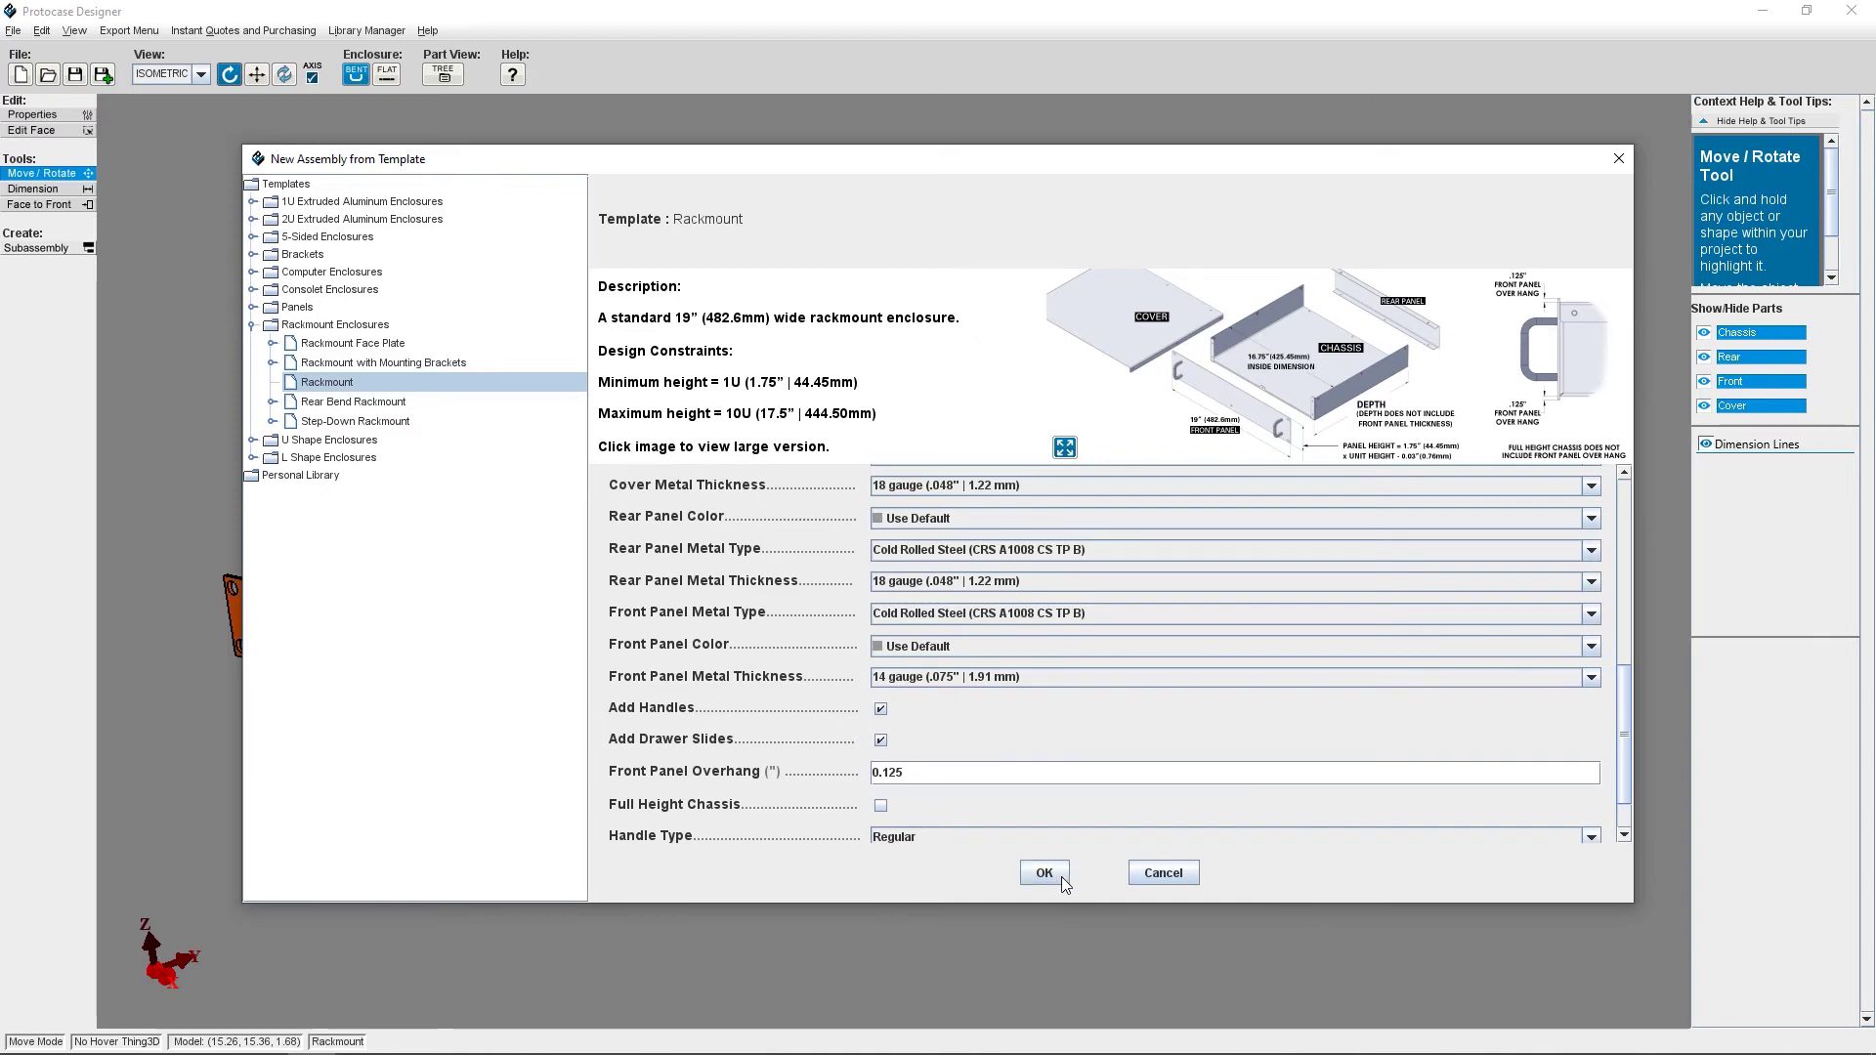
- Create the gray rackmount assembly with handles and drawer slides and view it from a lower side angle
left_click(1061, 876)
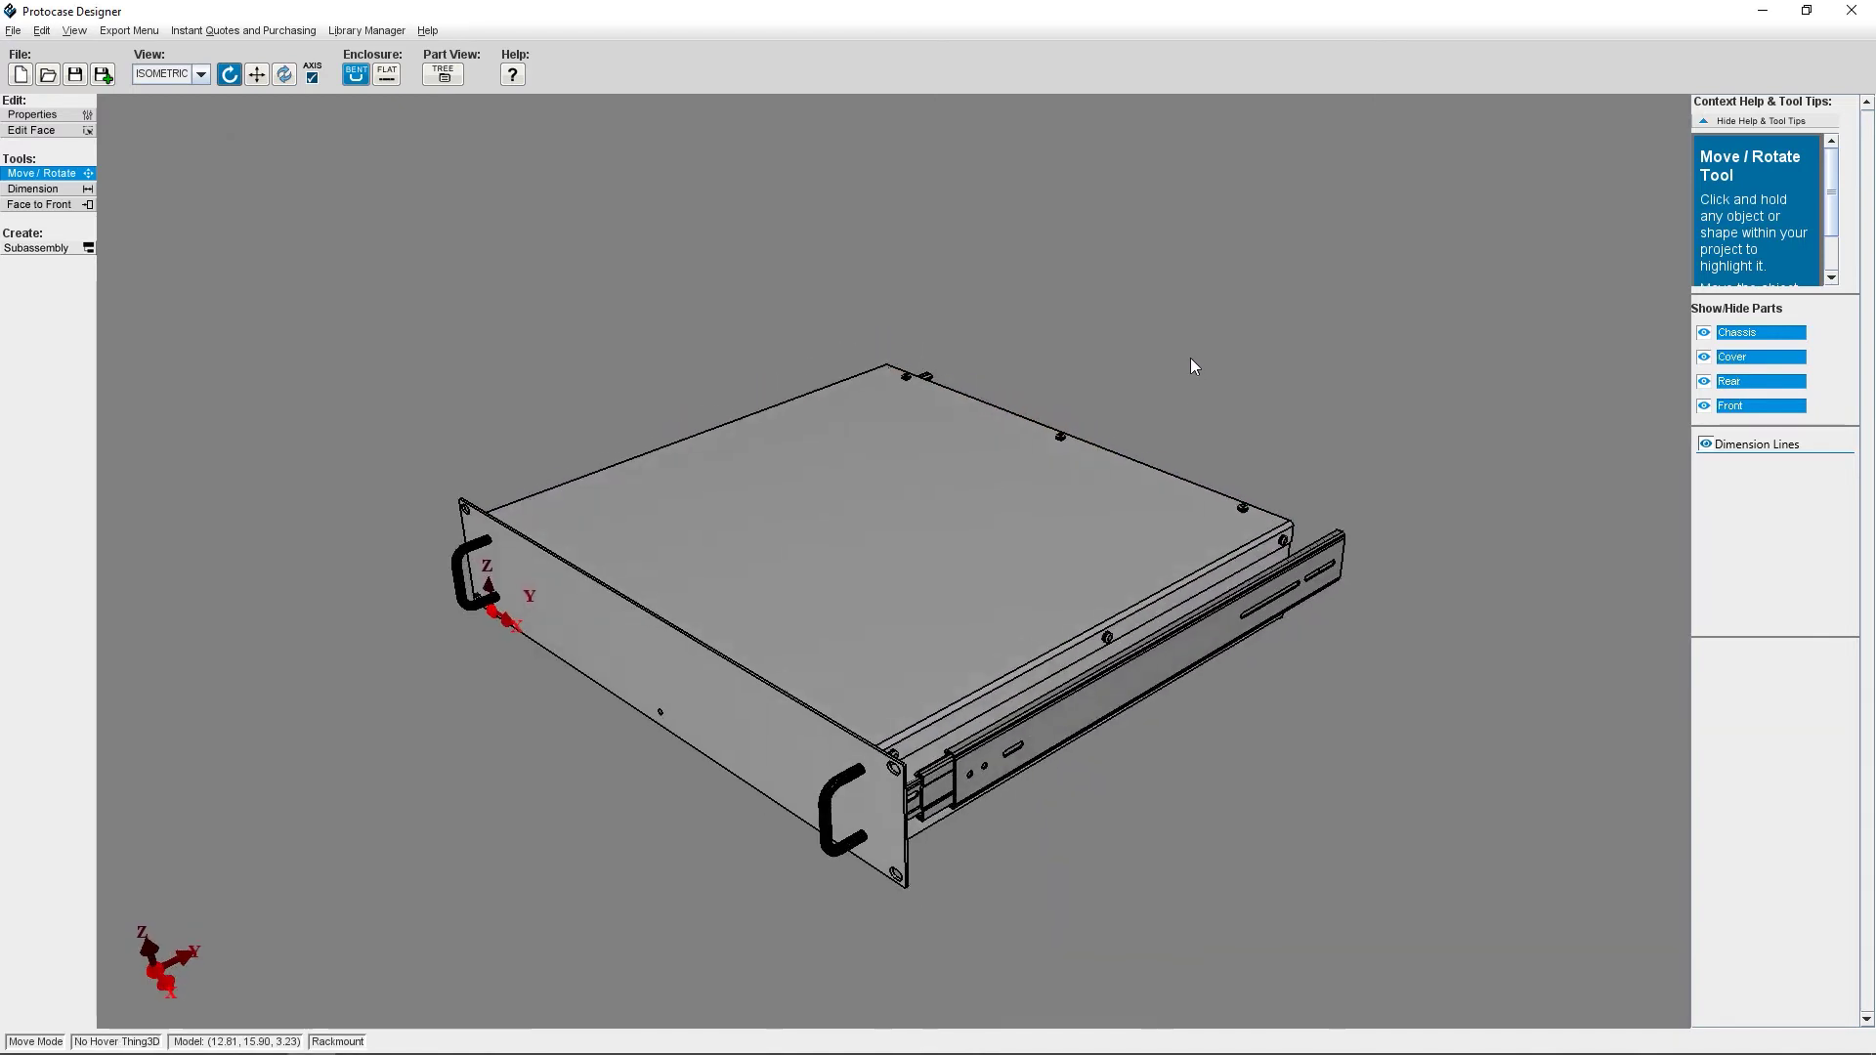
left_click_drag(1184, 338, 1097, 304)
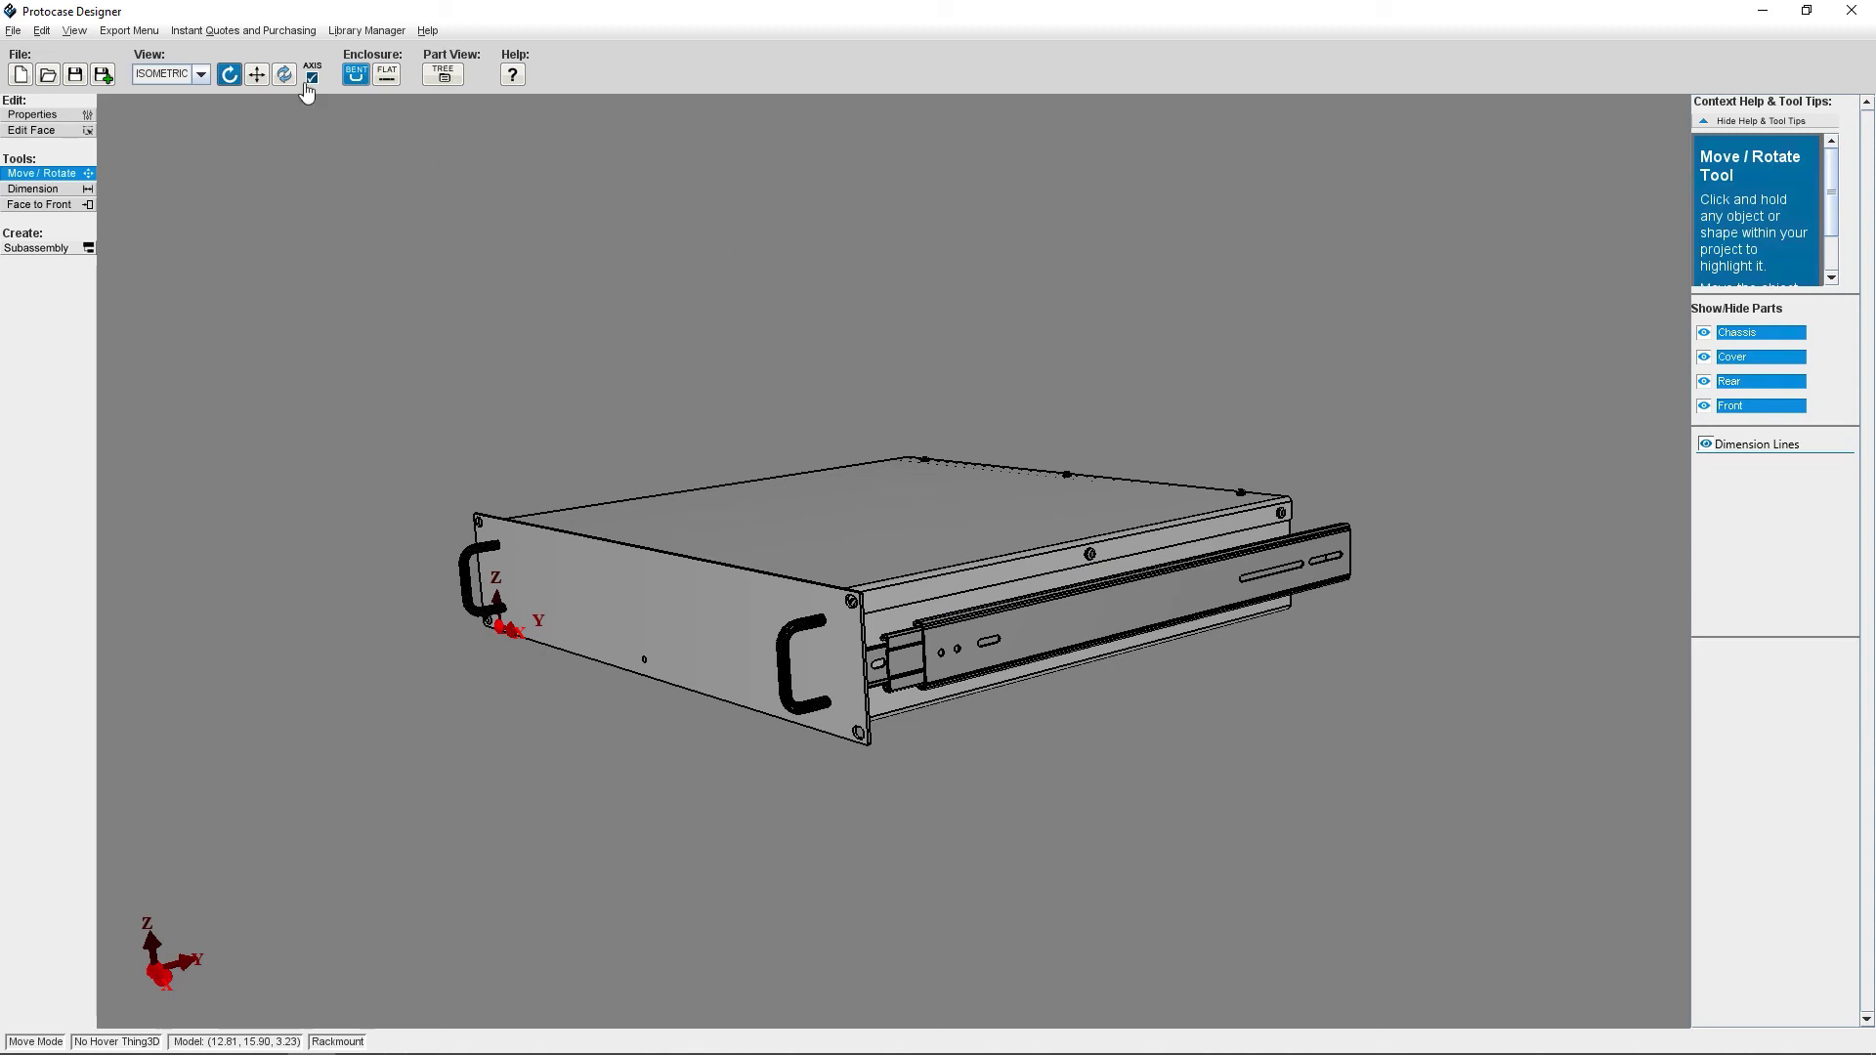
- Start an instant quote for the rackmount enclosure
left_click(244, 30)
left_click(238, 51)
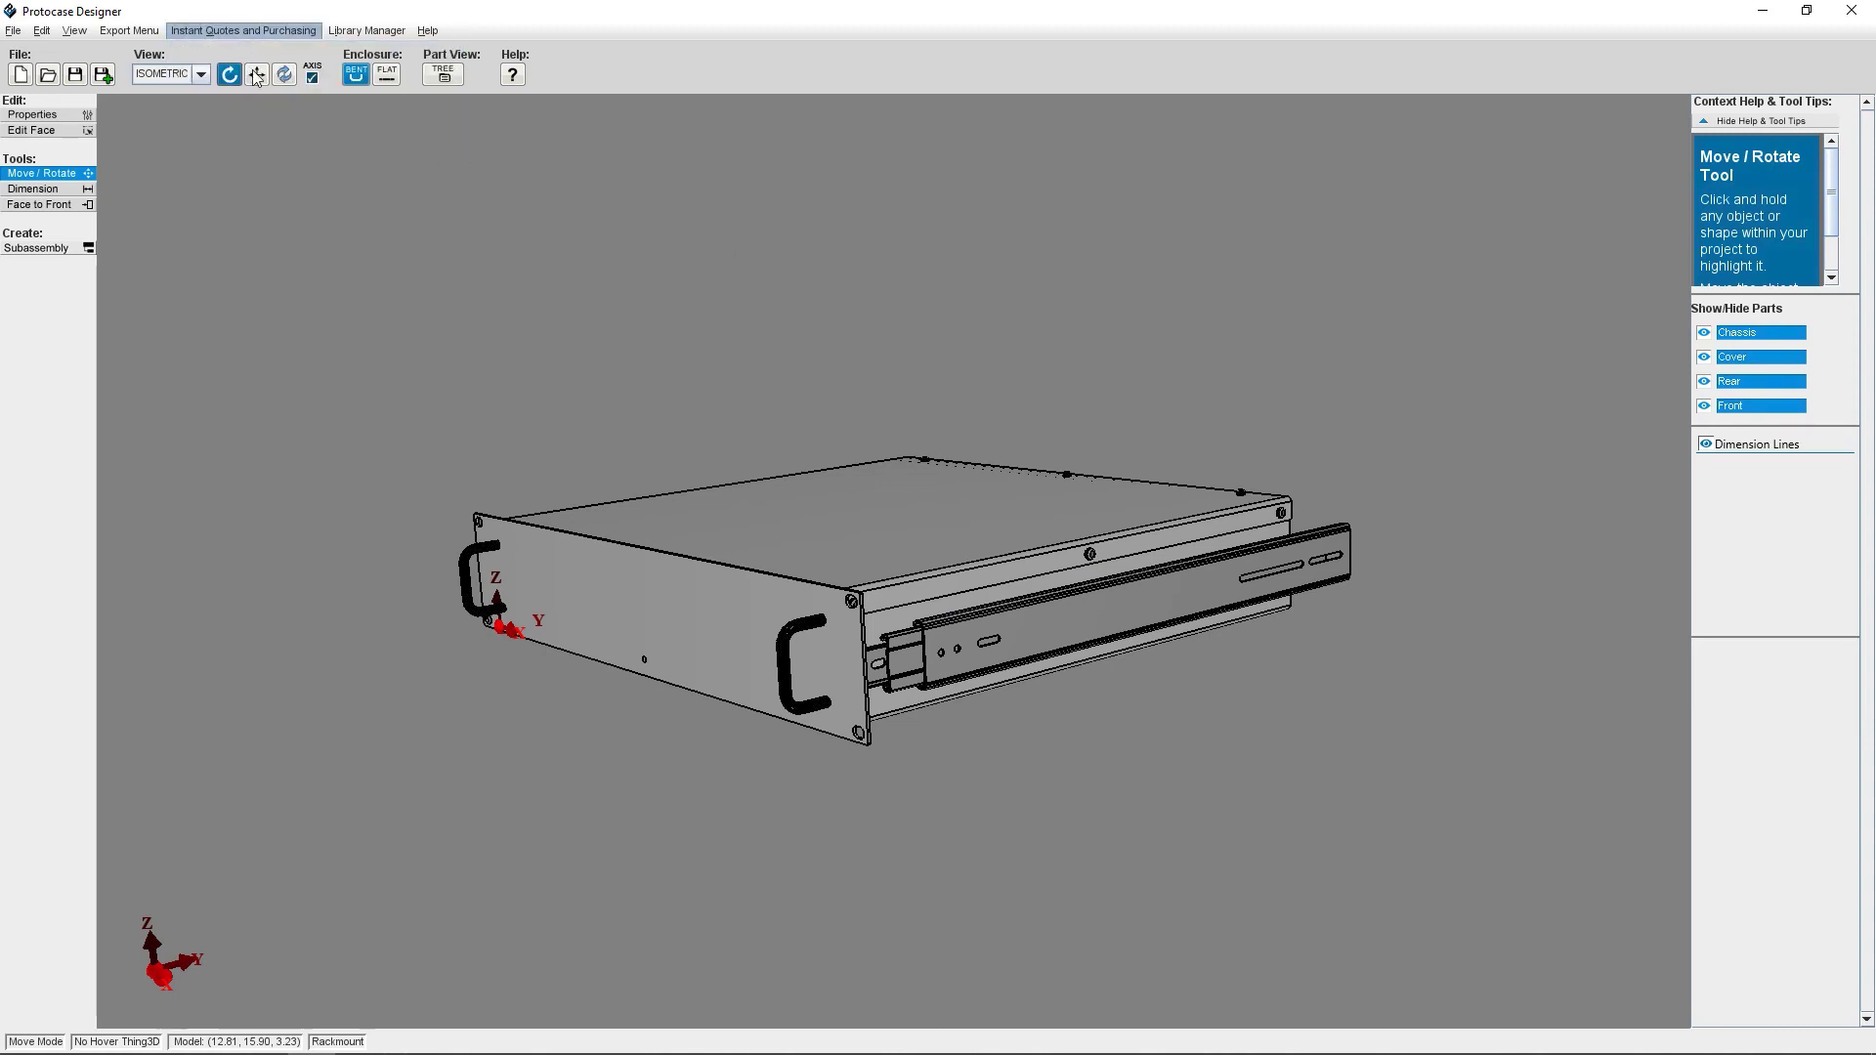